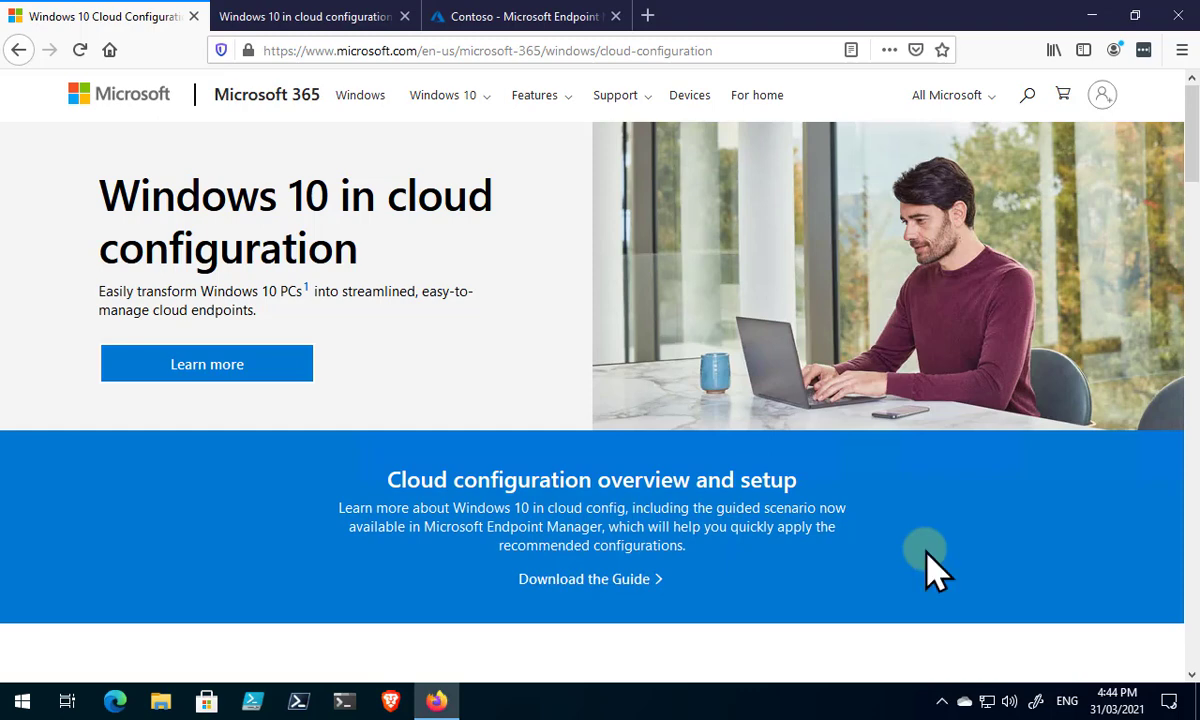
Look over the Microsoft 365 cloud configuration page down to the Download the Guide section
{"action": "left_click", "coordinate": [921, 548]}
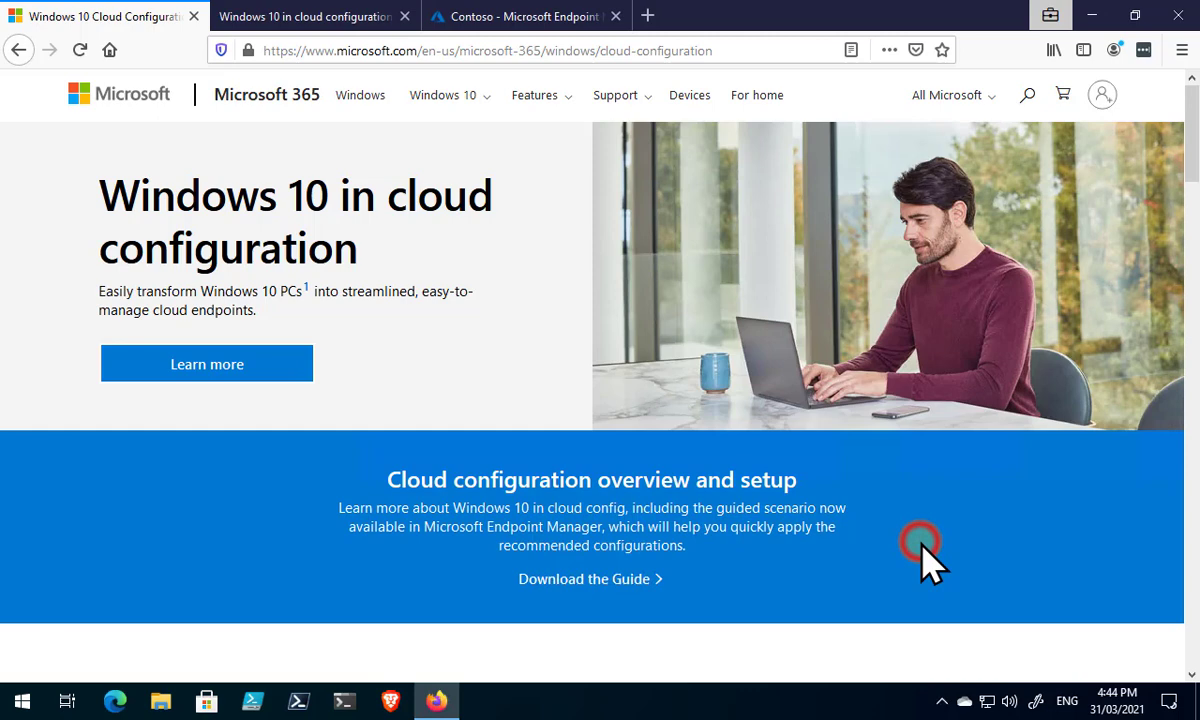
{"action": "scroll", "coordinate": [925, 555], "scroll_direction": "down", "scroll_amount": 2}
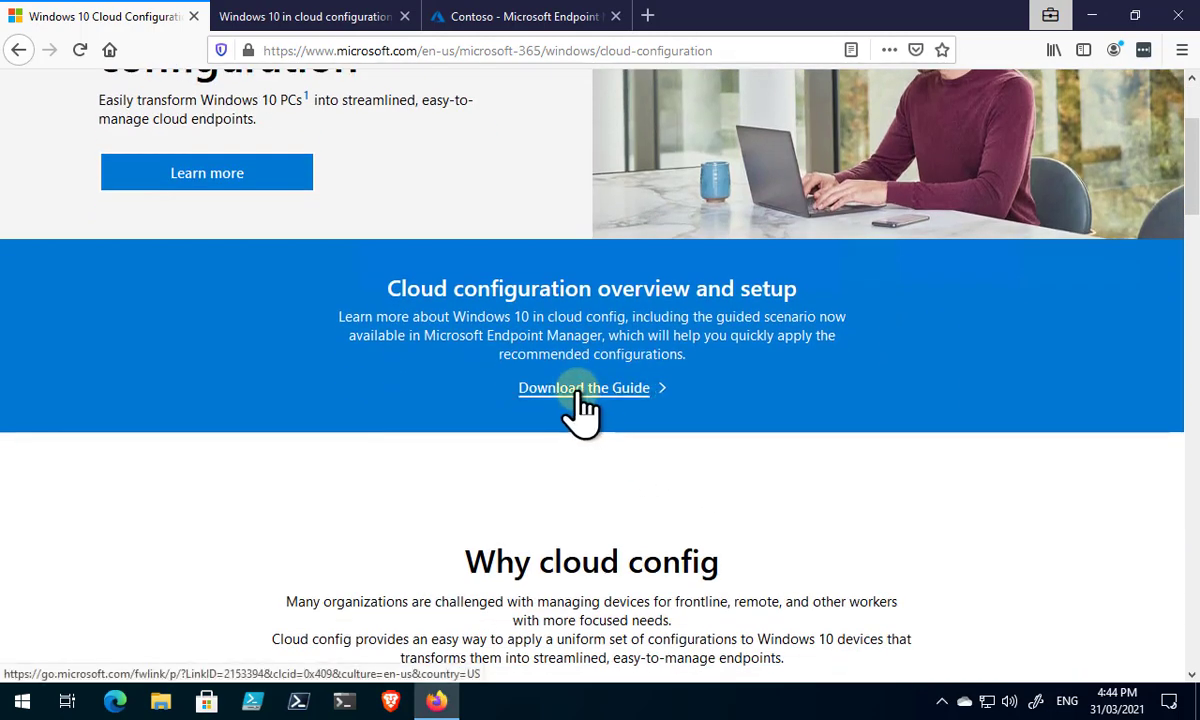
{"action": "scroll", "coordinate": [747, 482], "scroll_direction": "up", "scroll_amount": 2}
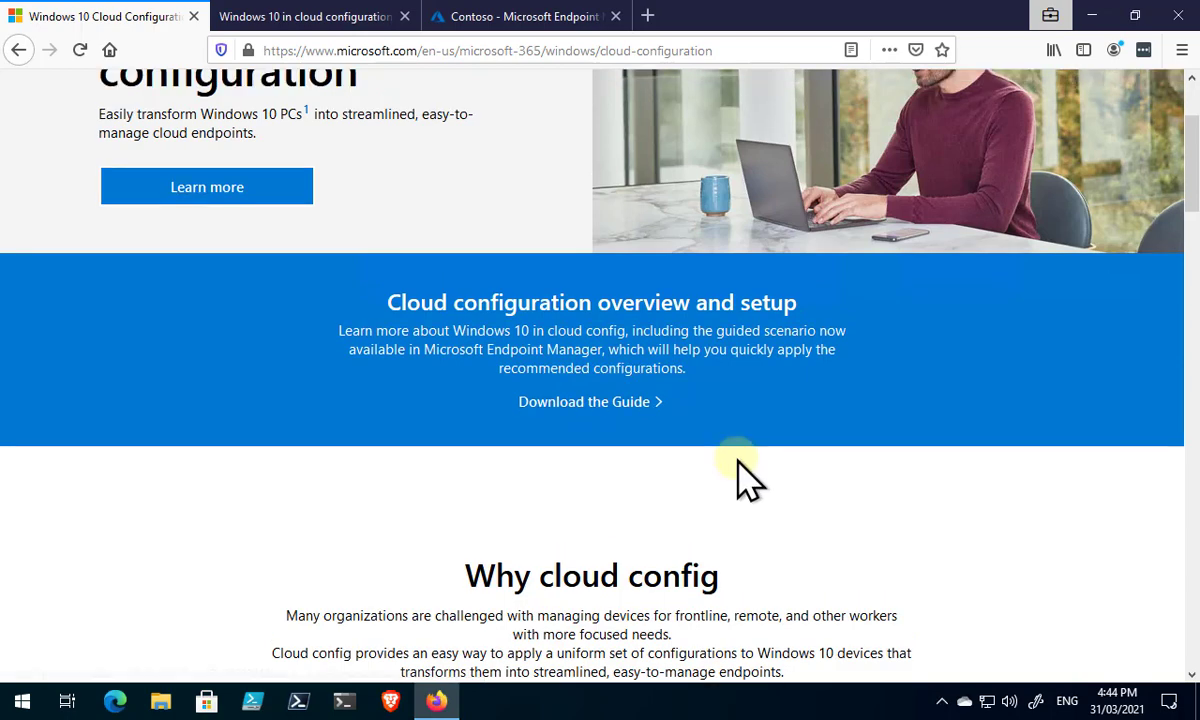
Switch to the PDF setup guide tab and scroll through its contents
{"action": "left_click", "coordinate": [338, 22]}
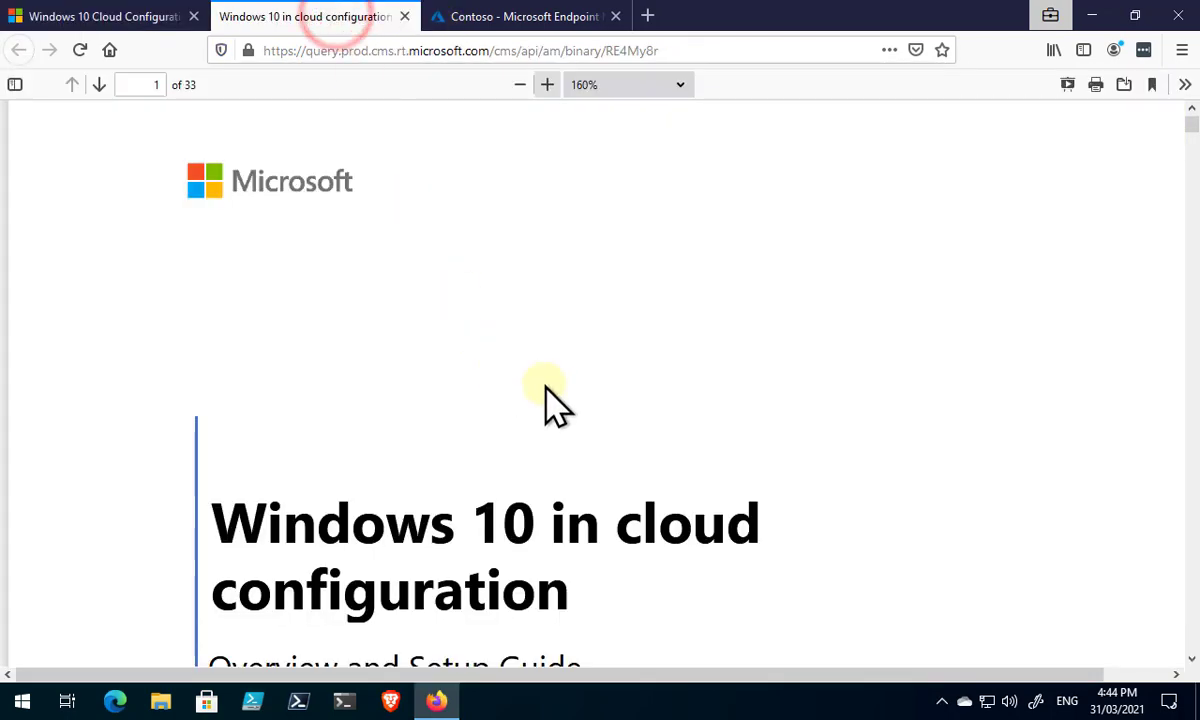
{"action": "scroll", "coordinate": [550, 402], "scroll_direction": "down", "scroll_amount": 3}
{"action": "scroll", "coordinate": [557, 405], "scroll_direction": "down", "scroll_amount": 12}
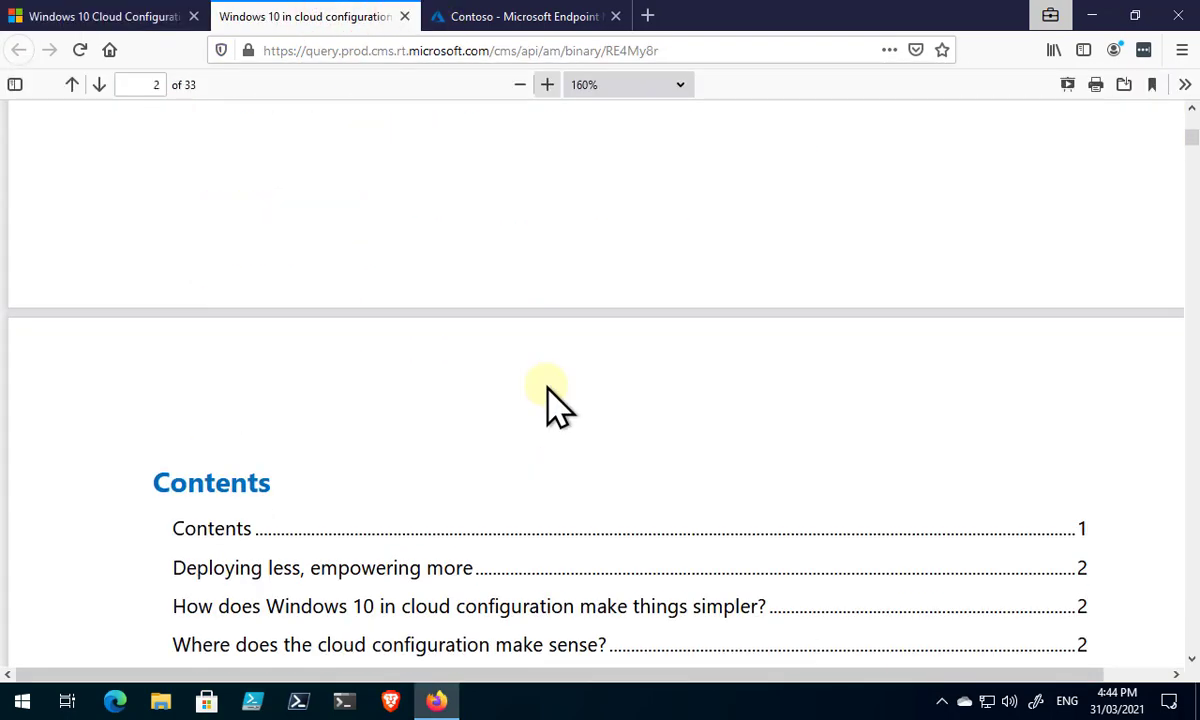
{"action": "scroll", "coordinate": [550, 400], "scroll_direction": "down", "scroll_amount": 3}
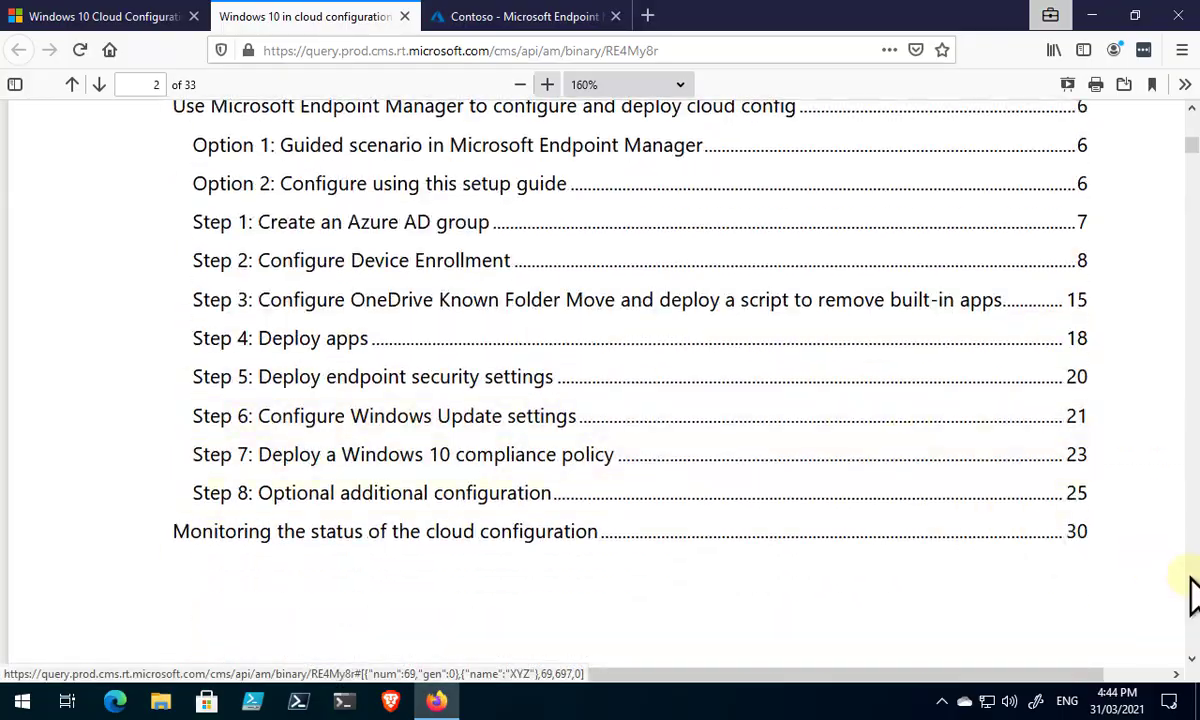
Page through the guide to page 11's 'Create and assign a Windows Autopilot deployment profile' steps
{"action": "left_click", "coordinate": [1190, 584]}
{"action": "left_click", "coordinate": [1190, 584]}
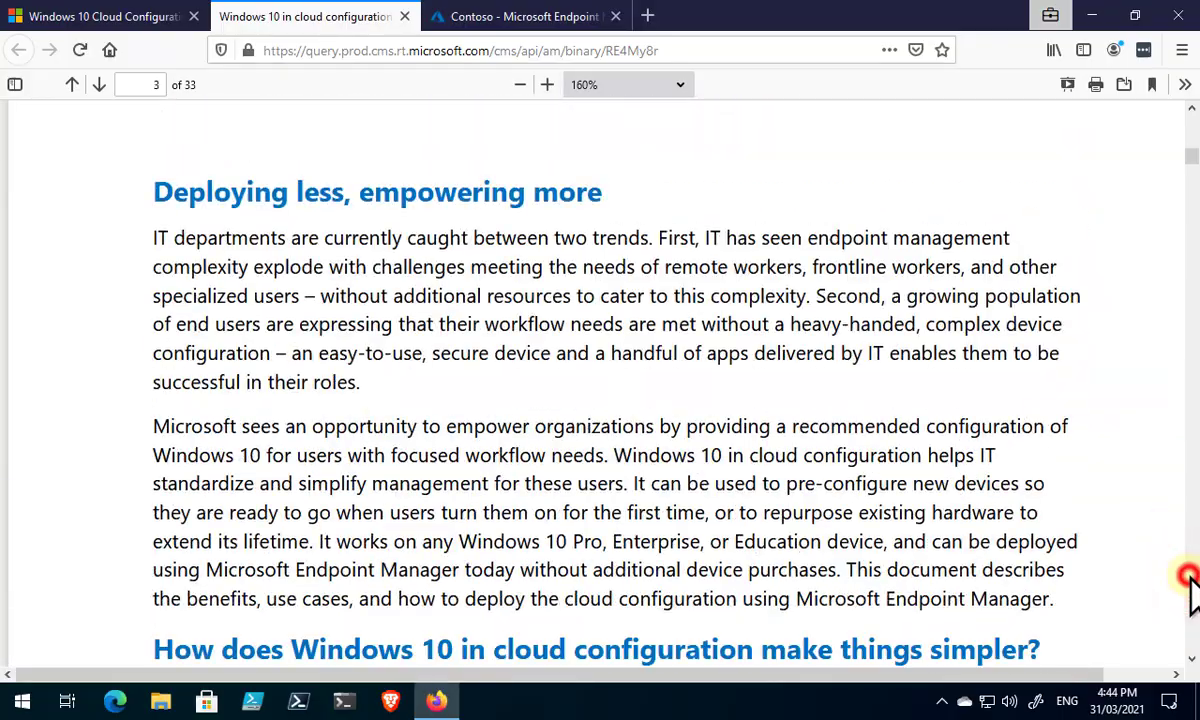
{"action": "left_click", "coordinate": [1190, 584]}
{"action": "left_click", "coordinate": [1190, 584]}
{"action": "left_click", "coordinate": [1190, 584]}
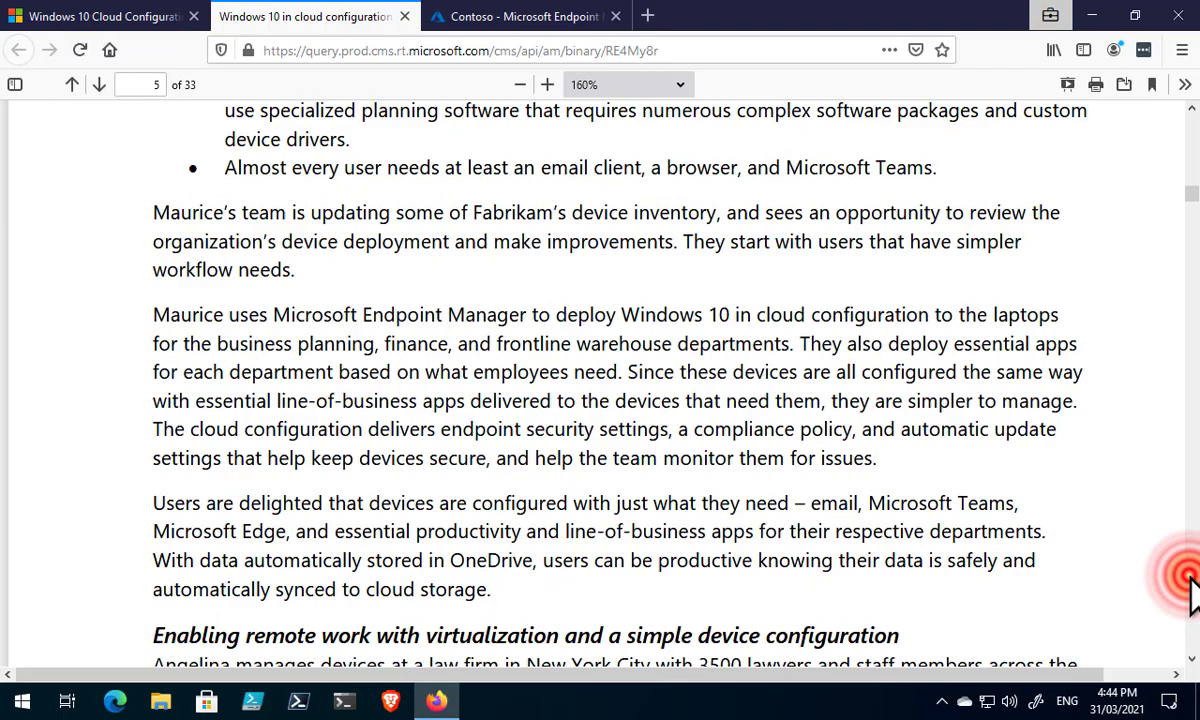
{"action": "left_click", "coordinate": [1190, 584]}
{"action": "left_click", "coordinate": [1190, 584]}
{"action": "left_click", "coordinate": [1190, 584]}
{"action": "left_click", "coordinate": [1190, 584]}
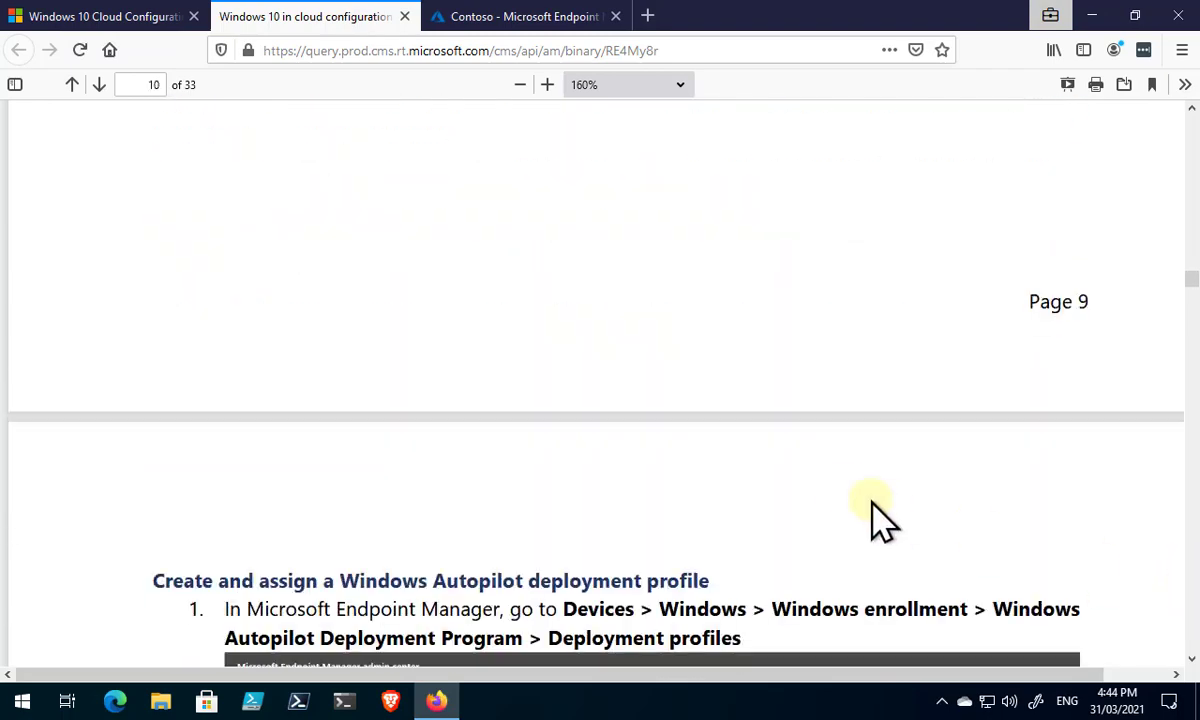
{"action": "scroll", "coordinate": [848, 505], "scroll_direction": "down", "scroll_amount": 2}
{"action": "scroll", "coordinate": [848, 505], "scroll_direction": "down", "scroll_amount": 1}
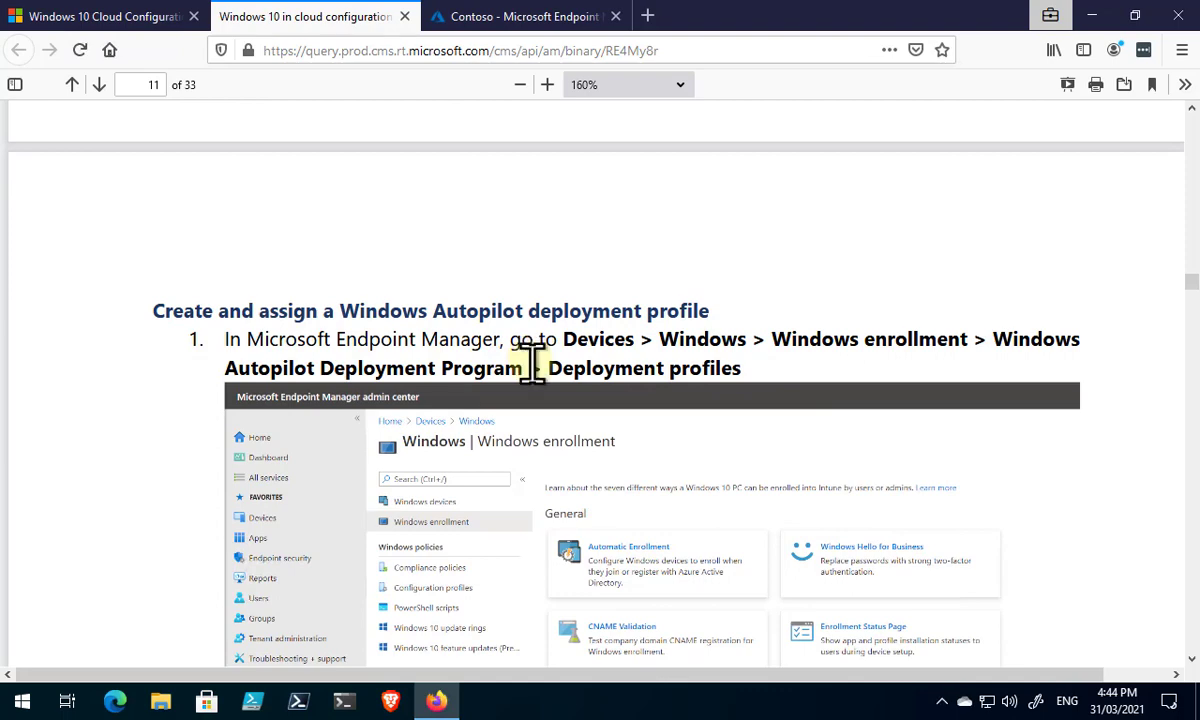
{"action": "scroll", "coordinate": [548, 415], "scroll_direction": "down", "scroll_amount": 15}
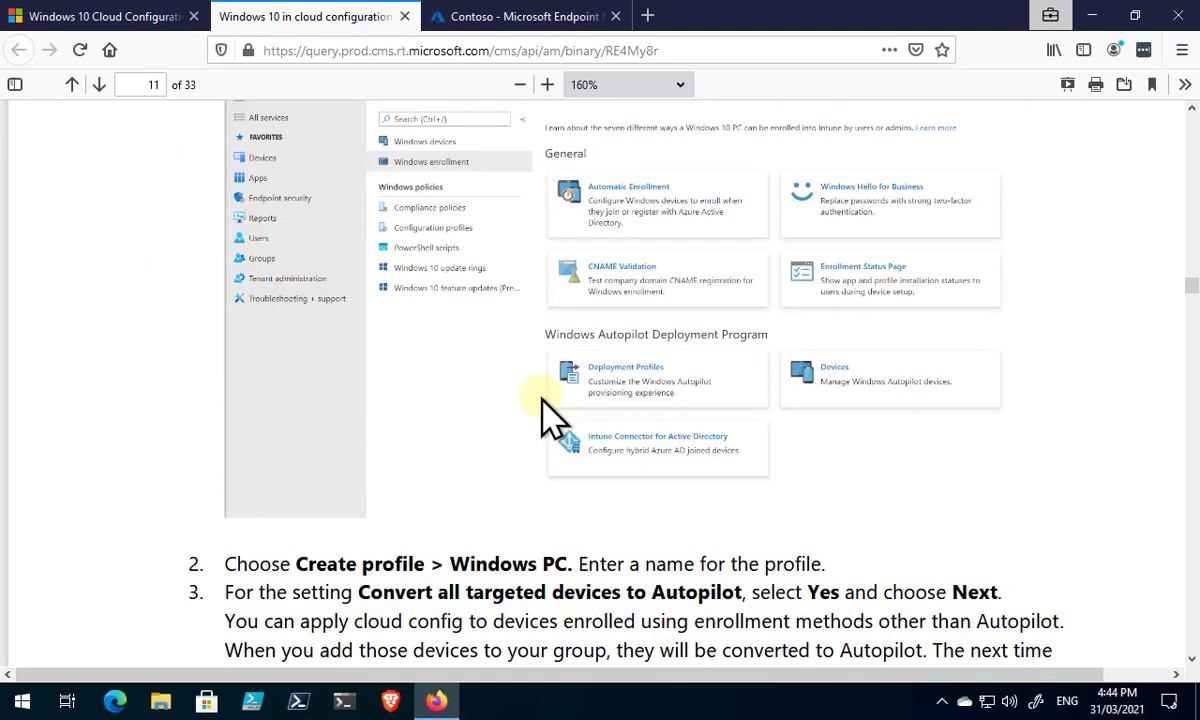
{"action": "scroll", "coordinate": [548, 415], "scroll_direction": "down", "scroll_amount": 10}
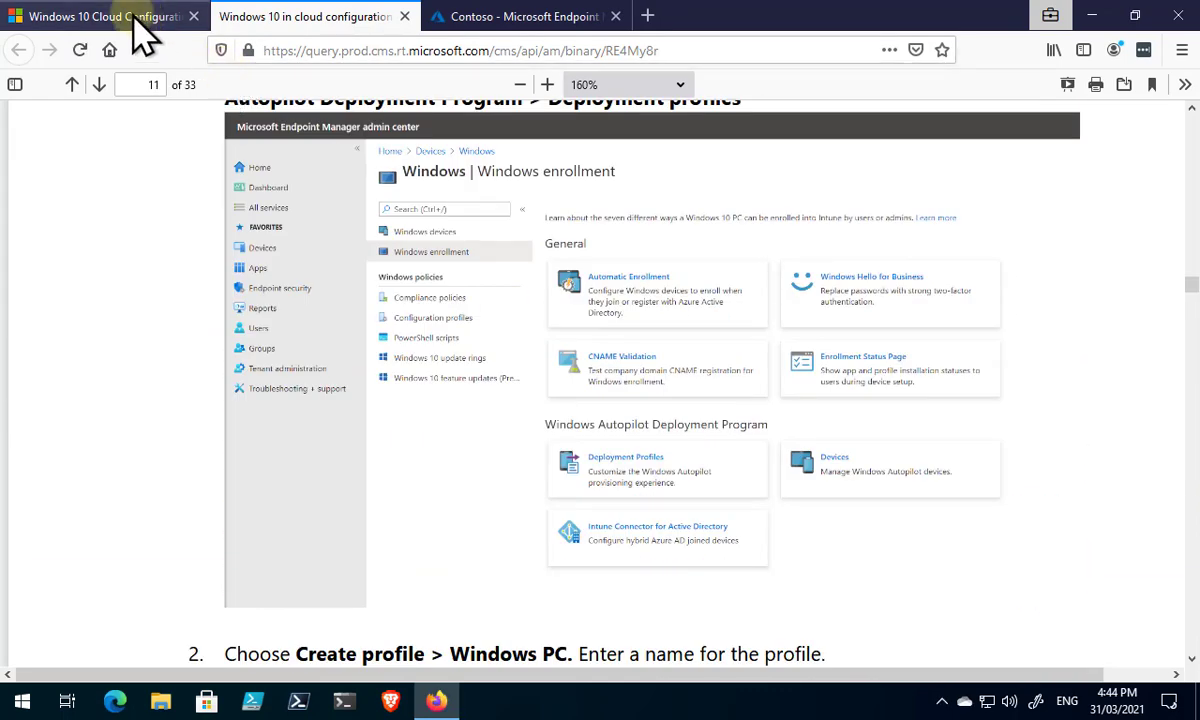
From the Endpoint Manager home page's Guided scenarios, start Deploy Windows 10 in cloud configuration
{"action": "left_click", "coordinate": [485, 22]}
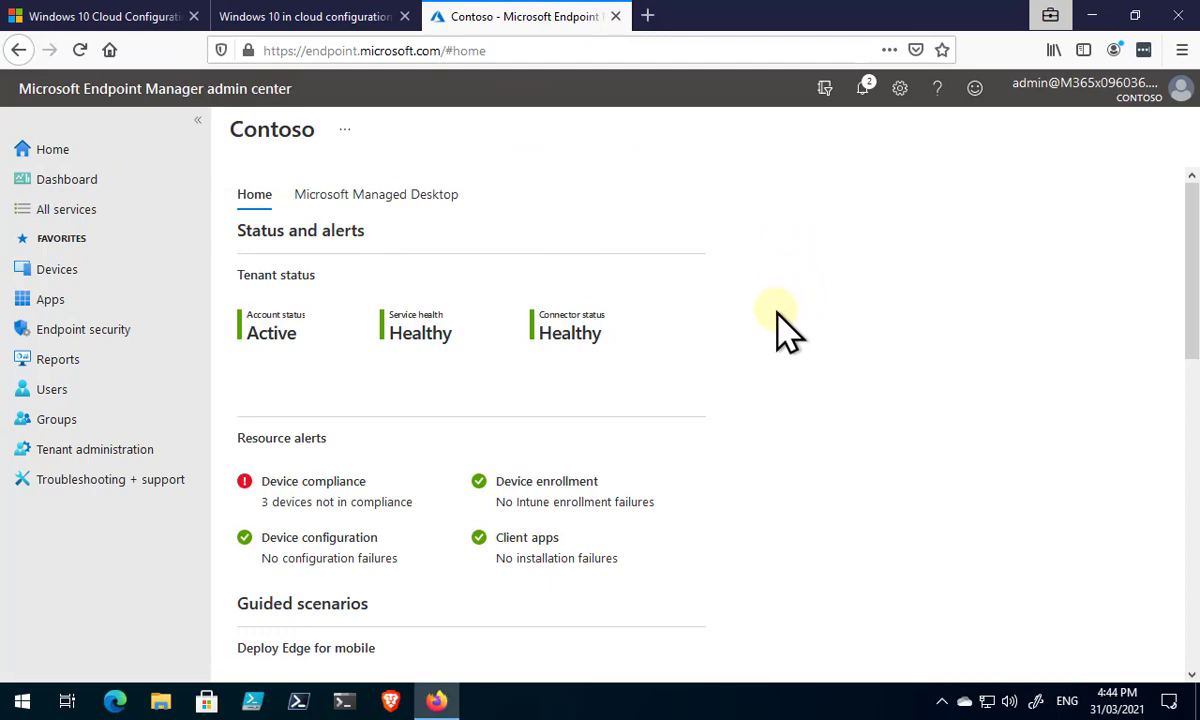
{"action": "scroll", "coordinate": [778, 315], "scroll_direction": "down", "scroll_amount": 5}
{"action": "scroll", "coordinate": [782, 325], "scroll_direction": "down", "scroll_amount": 4}
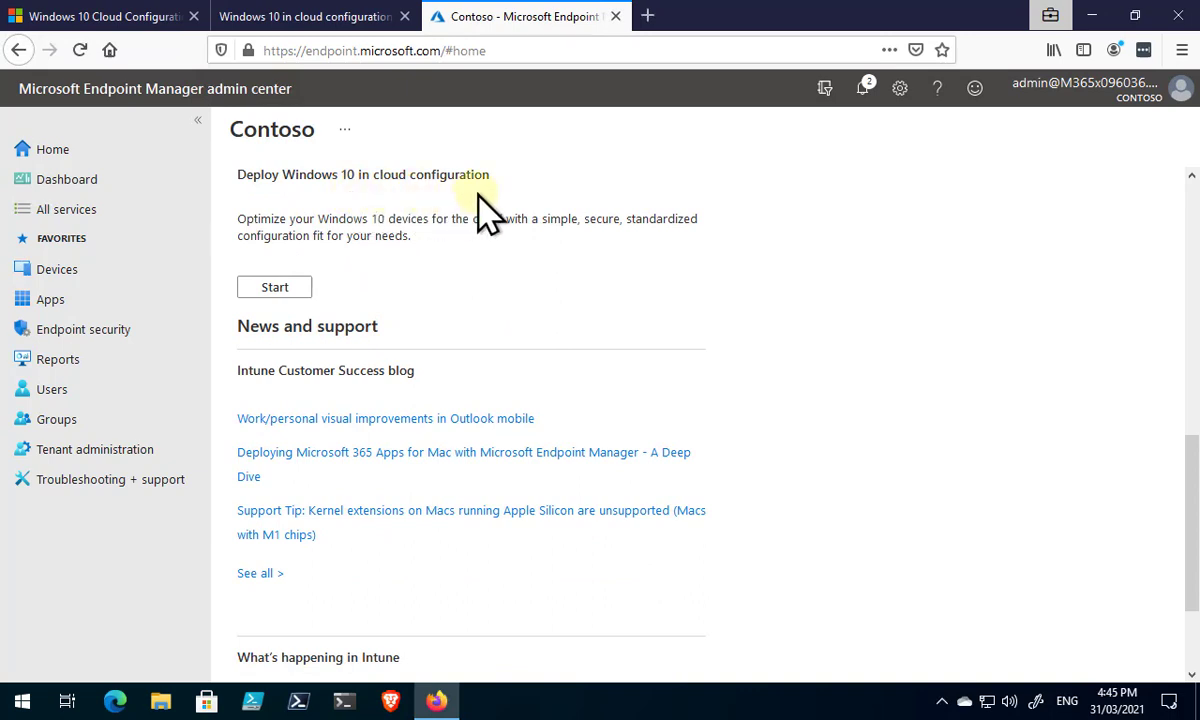
{"action": "left_click", "coordinate": [279, 291]}
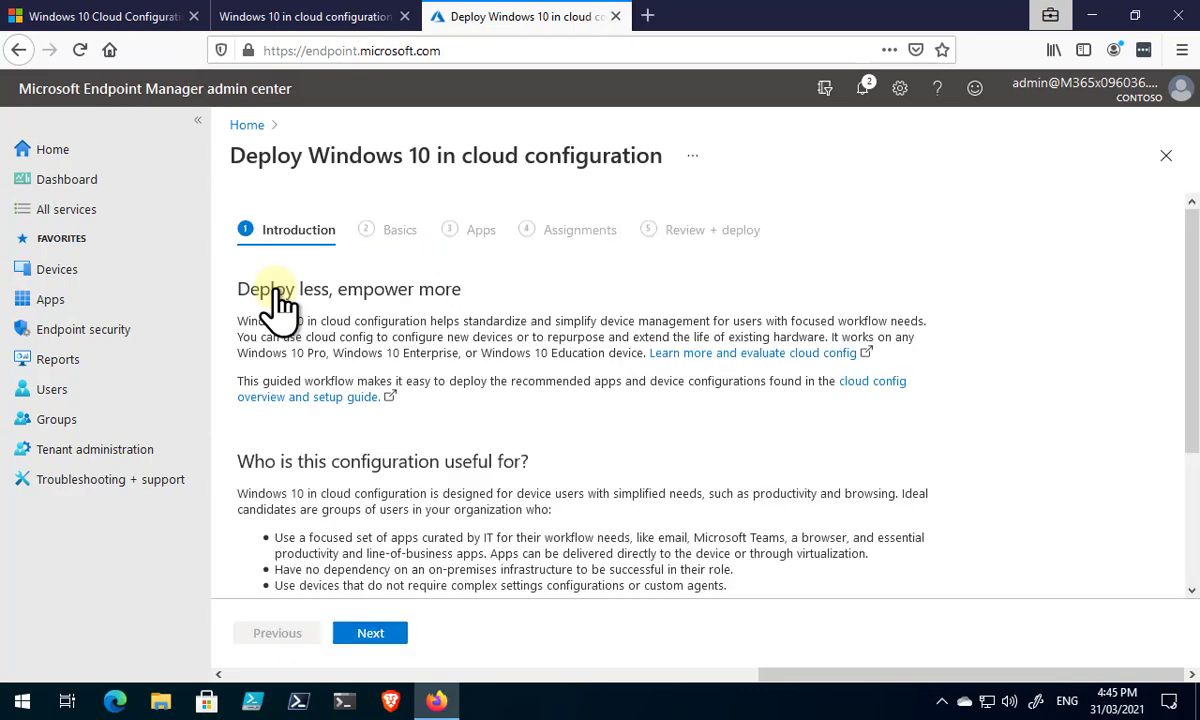
Read through the wizard's Introduction, including the automatic enrollment requirement
{"action": "scroll", "coordinate": [432, 402], "scroll_direction": "down", "scroll_amount": 1}
{"action": "scroll", "coordinate": [432, 410], "scroll_direction": "down", "scroll_amount": 3}
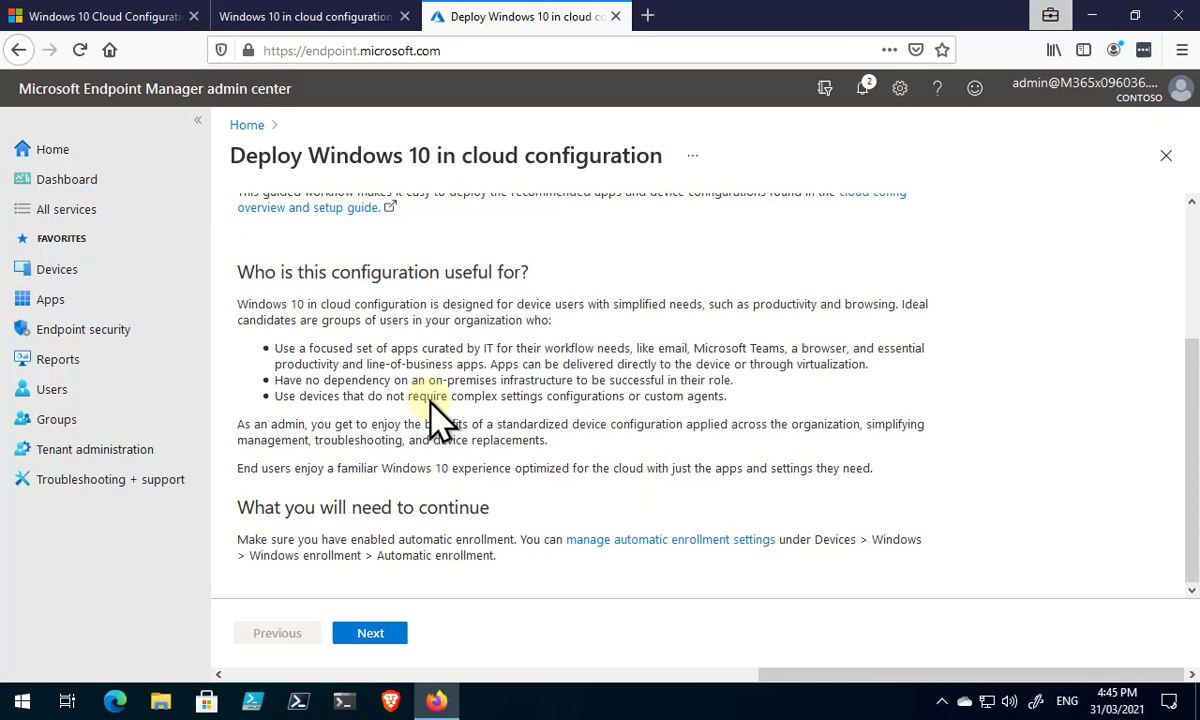
On the Basics step, enter the resource name prefix Win10incloud and check the resources list
{"action": "left_click", "coordinate": [378, 633]}
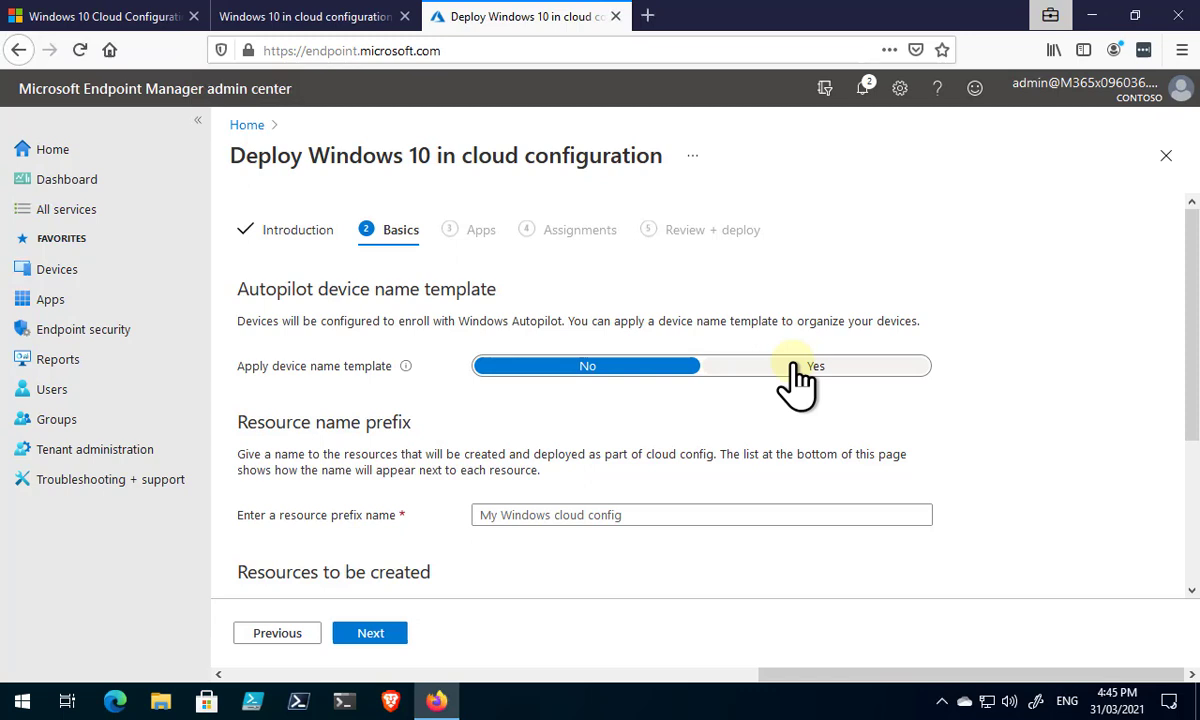
{"action": "scroll", "coordinate": [783, 410], "scroll_direction": "down", "scroll_amount": 3}
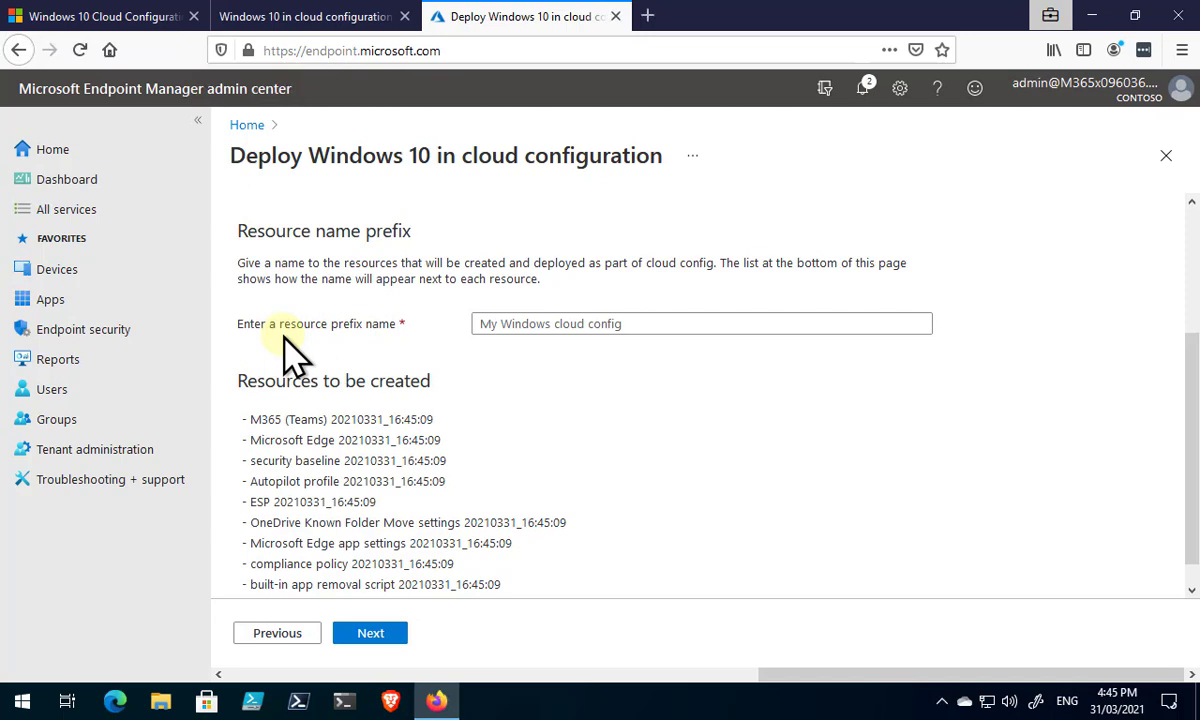
{"action": "left_click", "coordinate": [529, 323]}
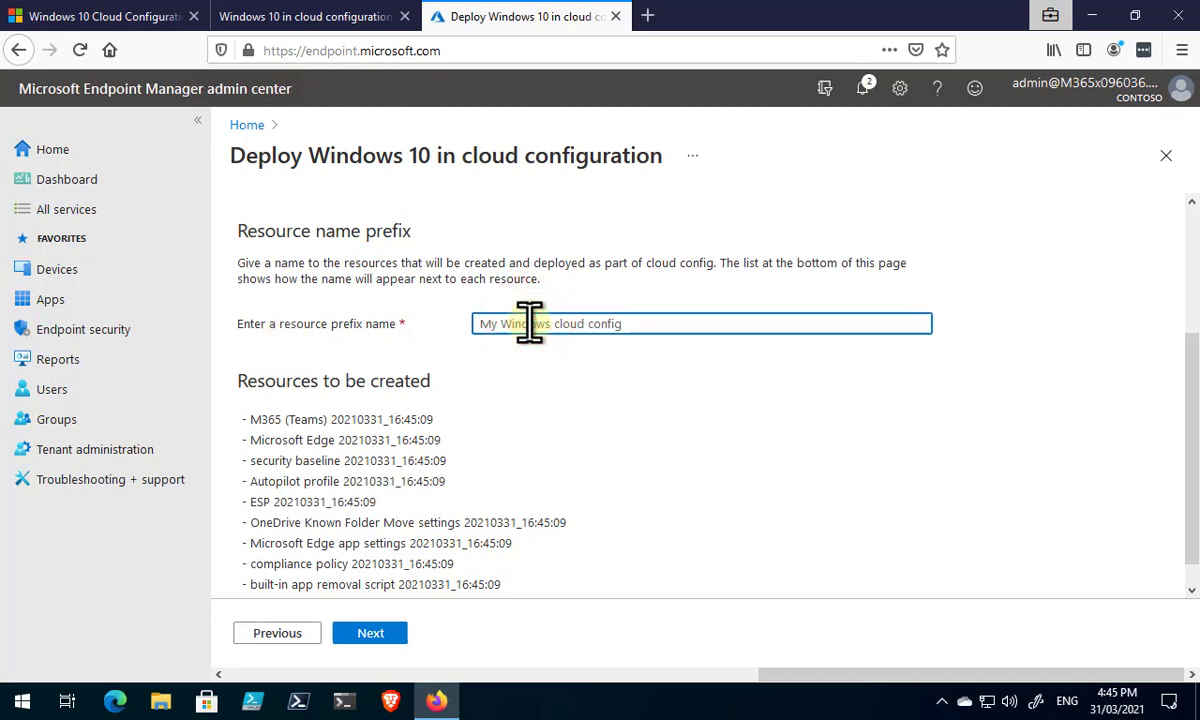
{"action": "type", "text": "Win10"}
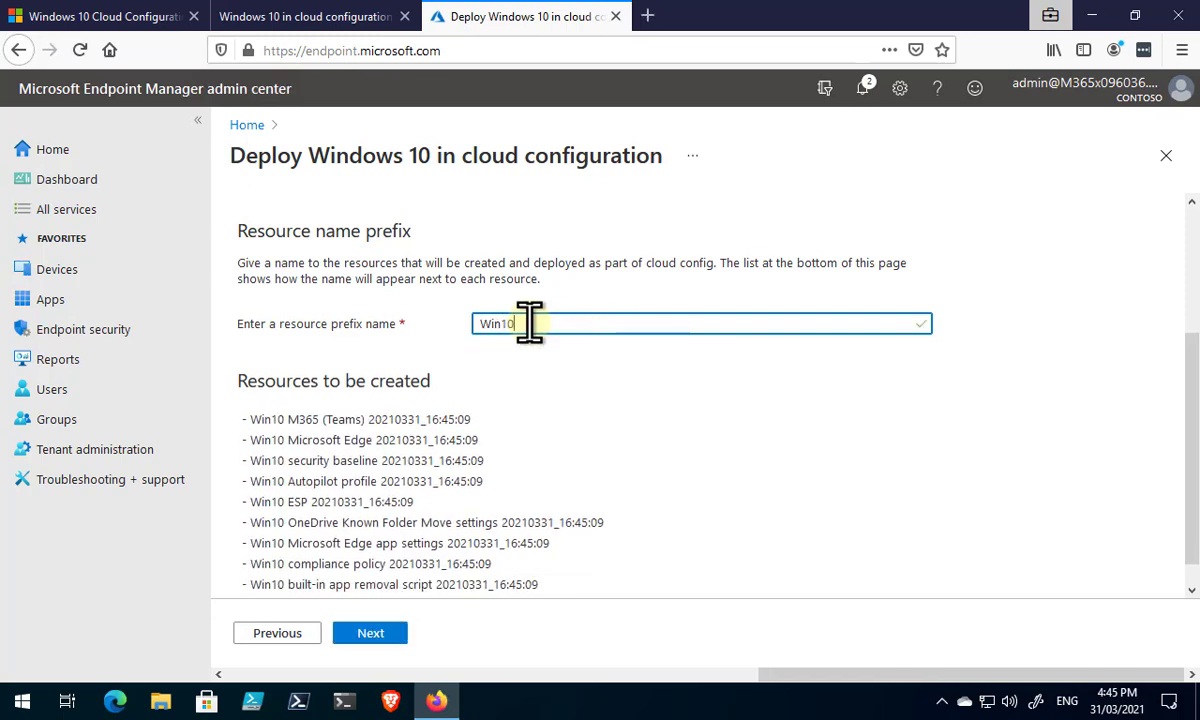
{"action": "type", "text": "incloud"}
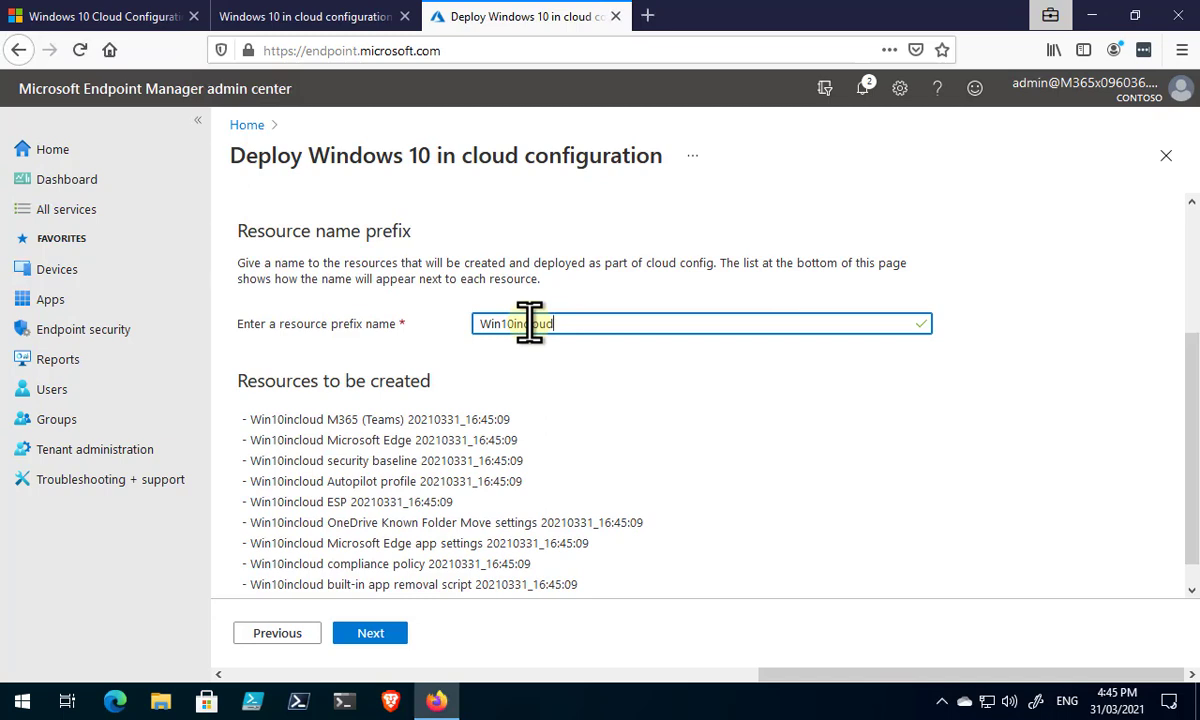
{"action": "scroll", "coordinate": [471, 475], "scroll_direction": "down", "scroll_amount": 1}
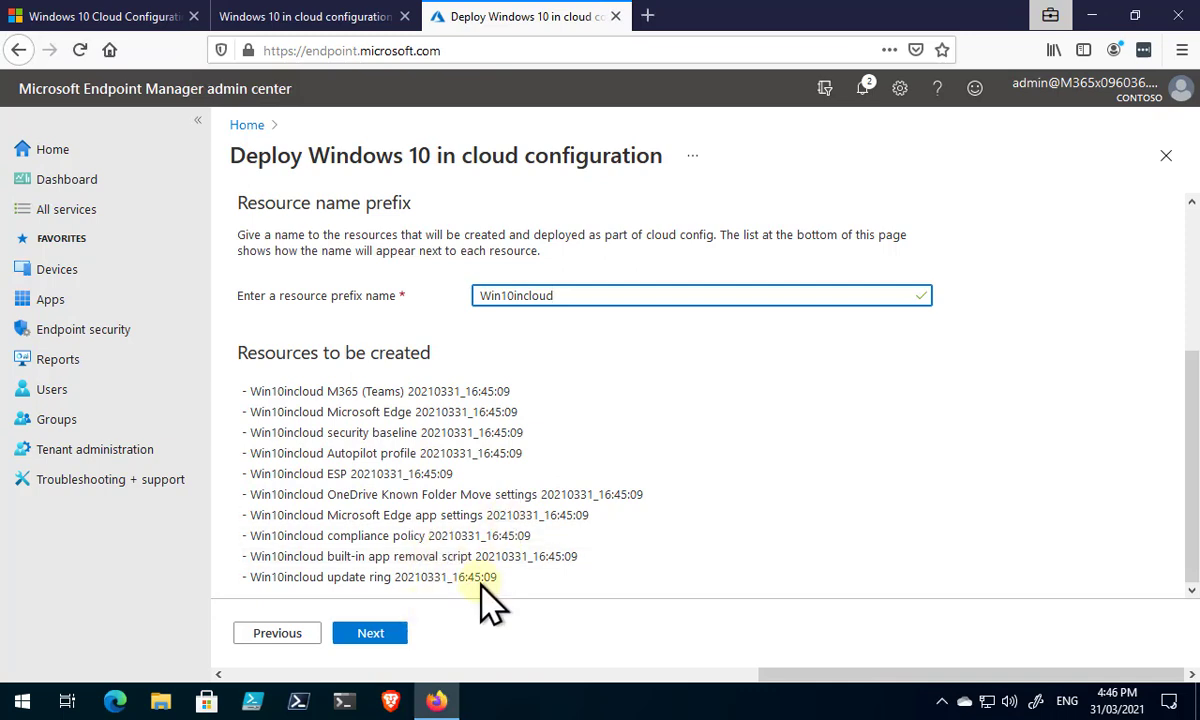
On the Apps step, select every additional M365 app via the app name header checkbox, then continue
{"action": "left_click", "coordinate": [372, 633]}
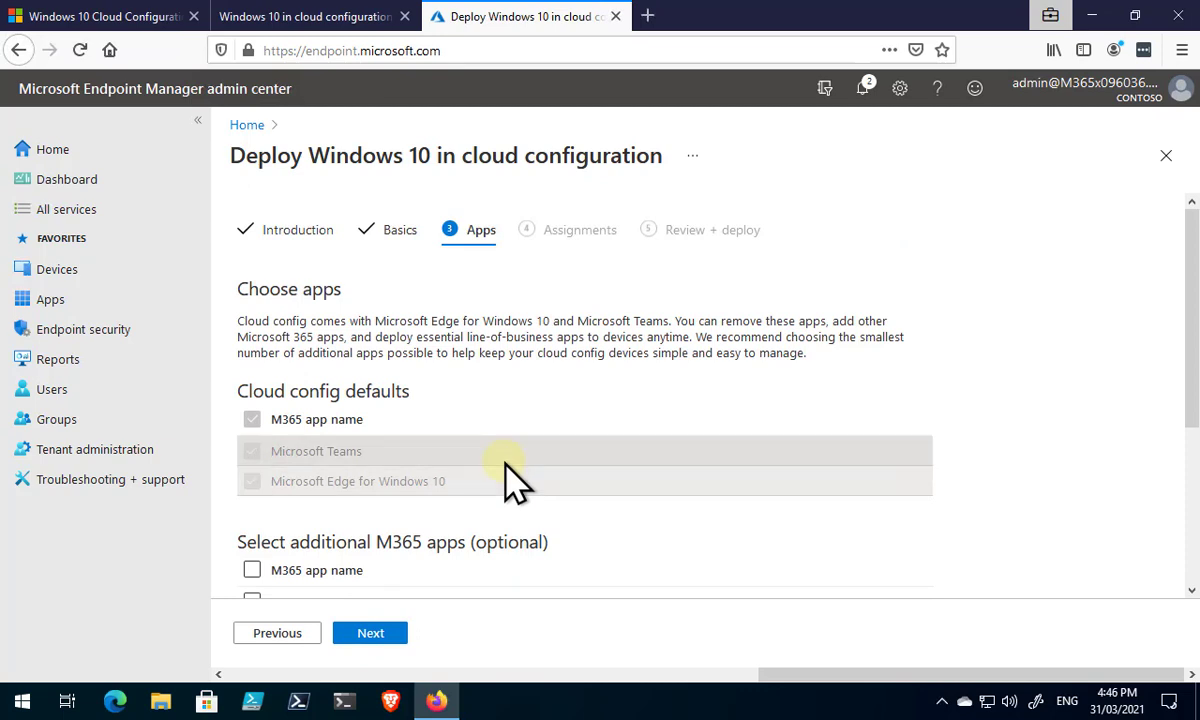
{"action": "scroll", "coordinate": [505, 480], "scroll_direction": "down", "scroll_amount": 3}
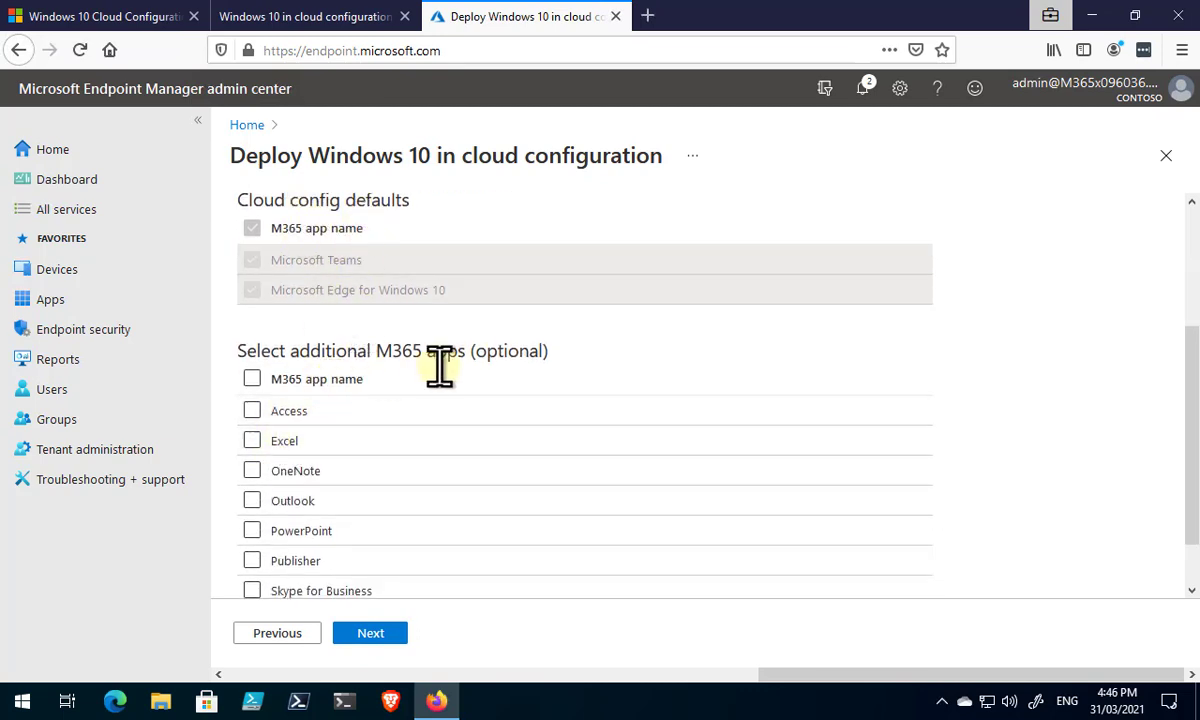
{"action": "scroll", "coordinate": [447, 390], "scroll_direction": "down", "scroll_amount": 1}
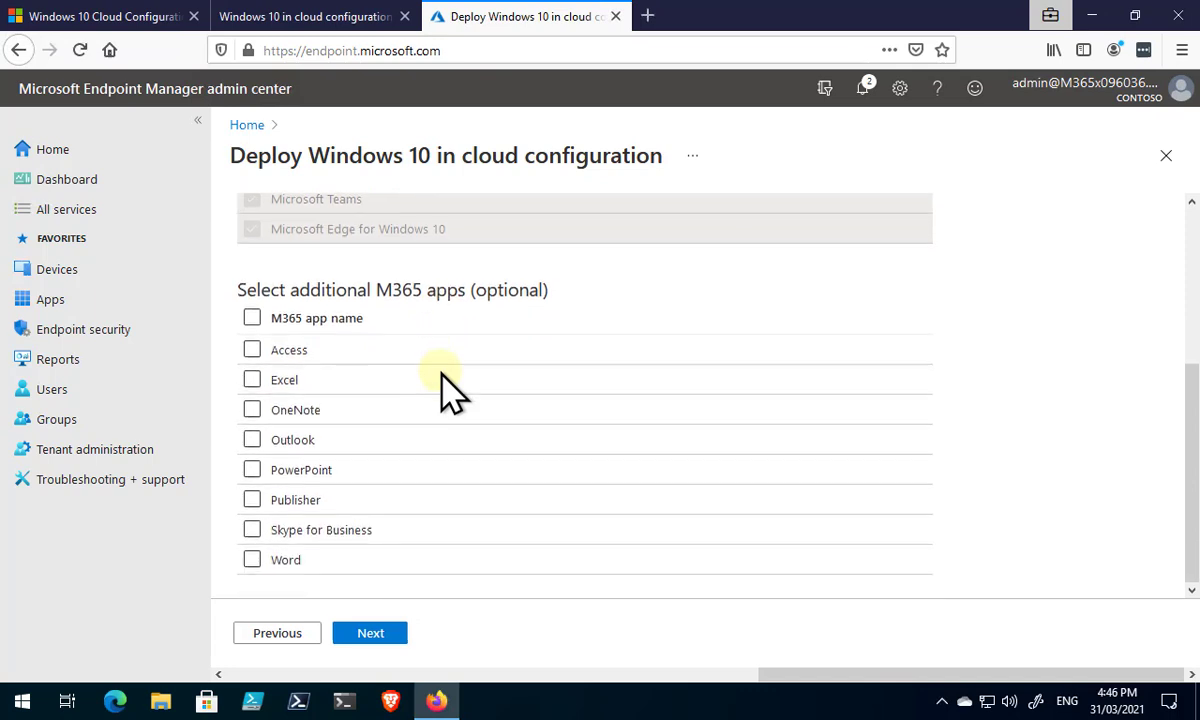
{"action": "left_click", "coordinate": [252, 317]}
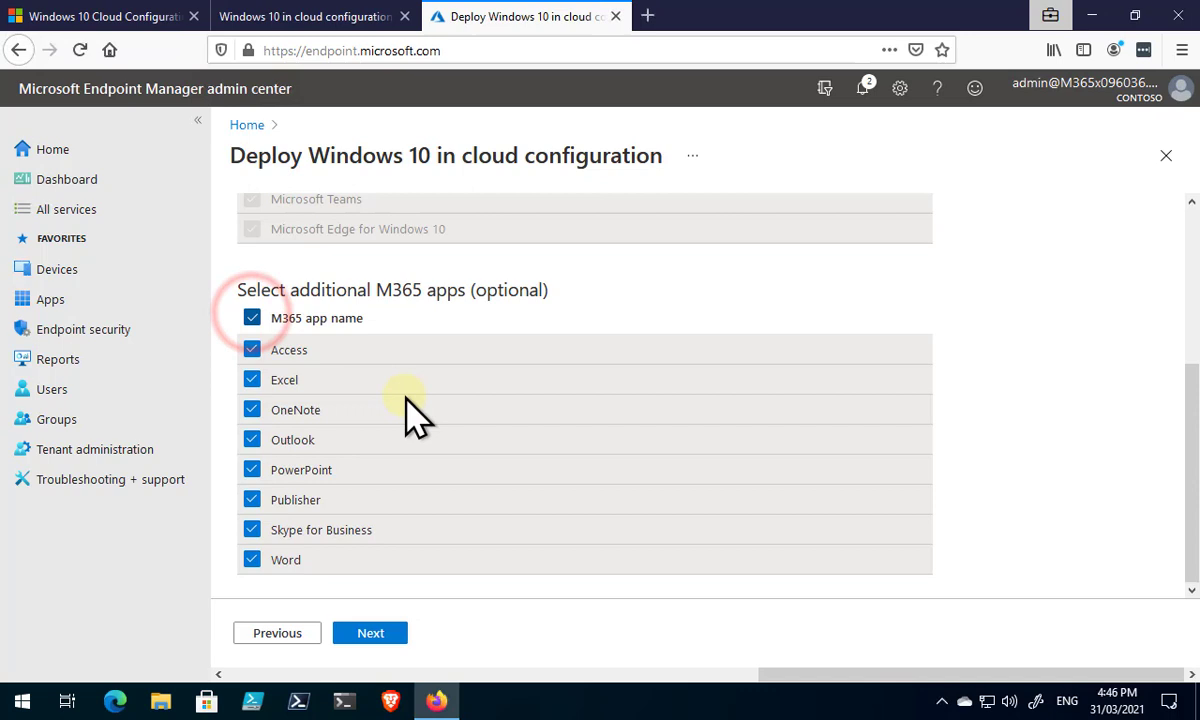
{"action": "left_click", "coordinate": [371, 634]}
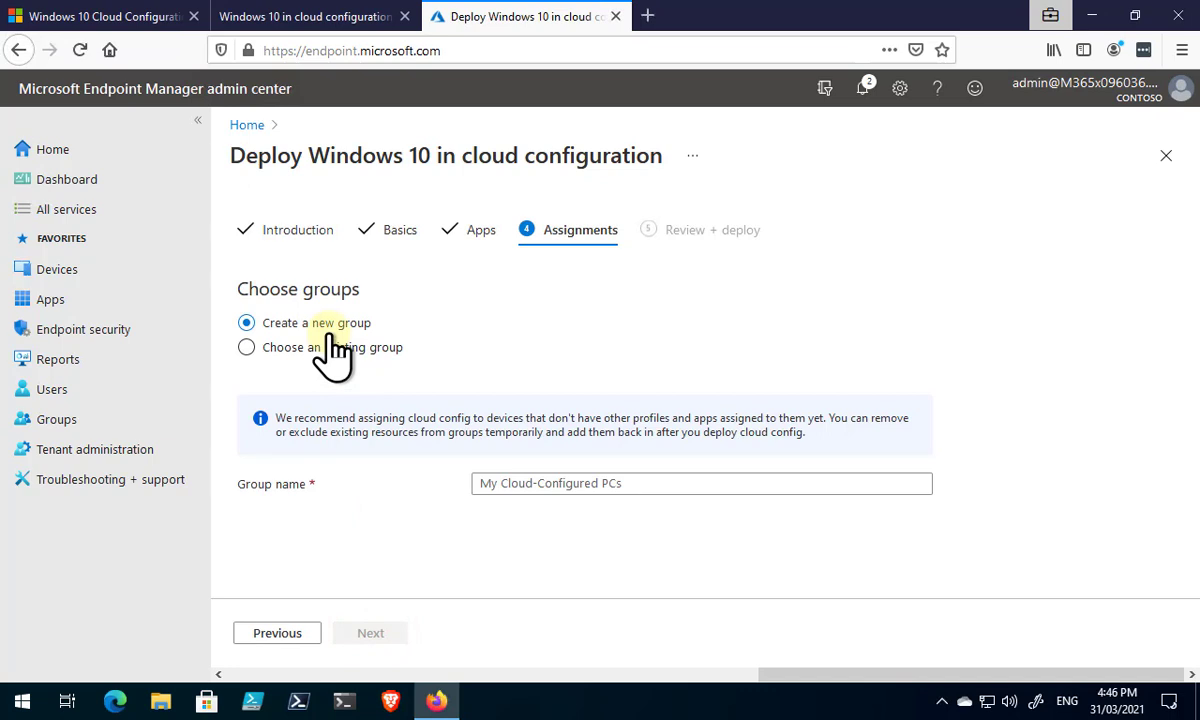
Name the new device group Win10inCloudgroup and continue to Review + deploy
{"action": "left_click", "coordinate": [557, 483]}
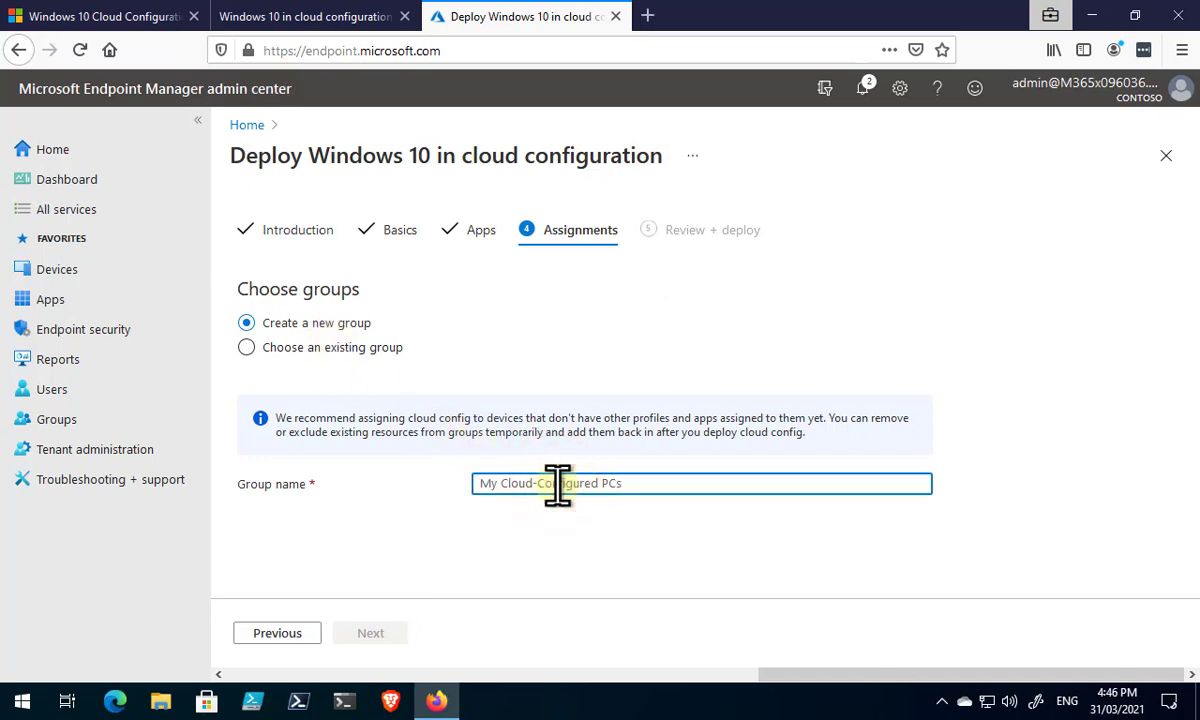
{"action": "type", "text": "Win10inCloudgroup"}
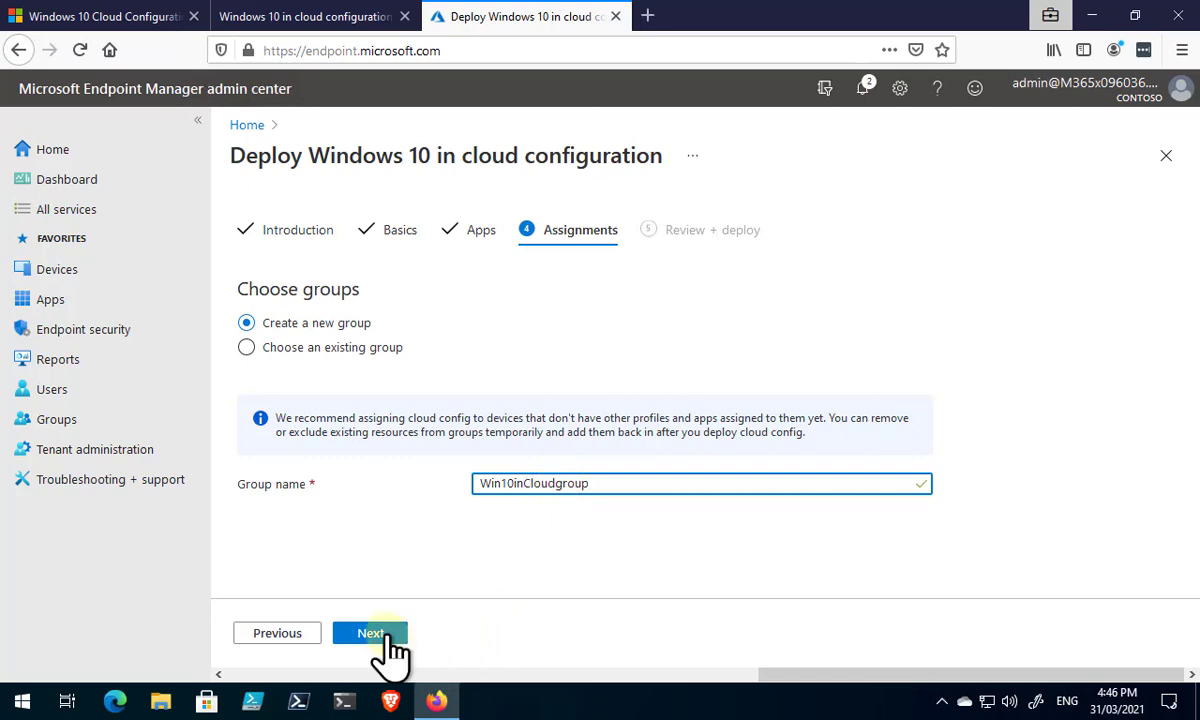
{"action": "left_click", "coordinate": [383, 635]}
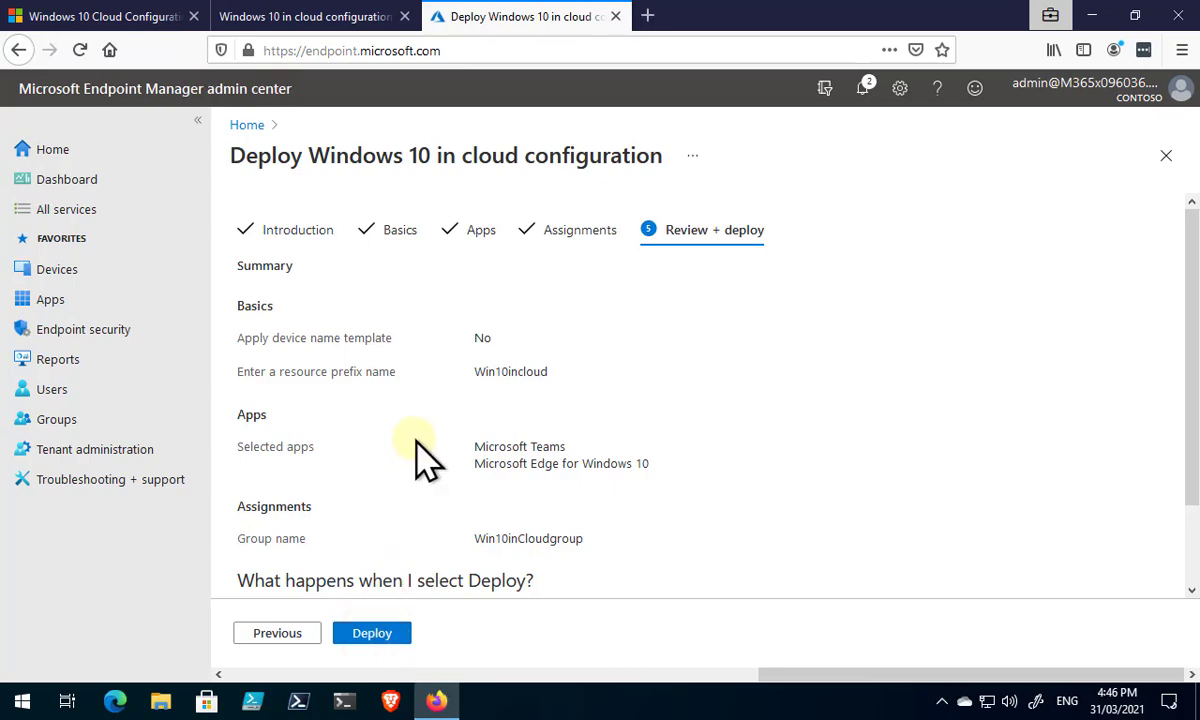
Expand 'Configurations to be made' and scroll to the resource table
{"action": "scroll", "coordinate": [428, 458], "scroll_direction": "down", "scroll_amount": 1}
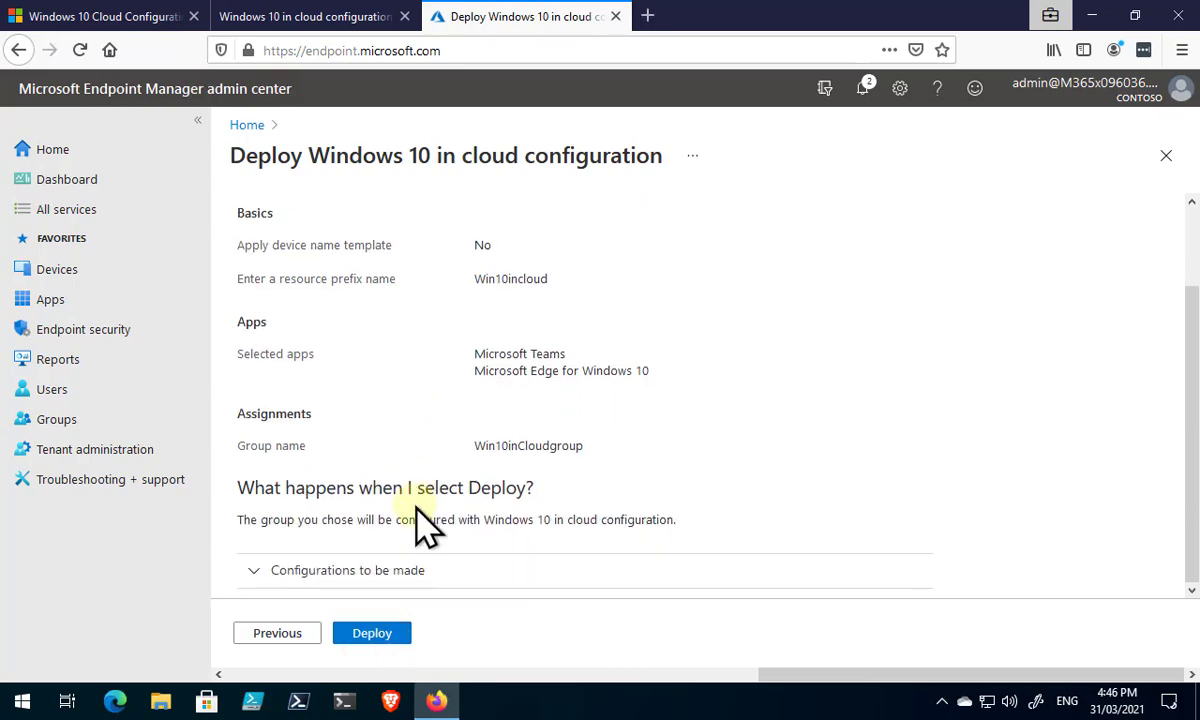
{"action": "left_click", "coordinate": [386, 574]}
{"action": "scroll", "coordinate": [620, 460], "scroll_direction": "down", "scroll_amount": 4}
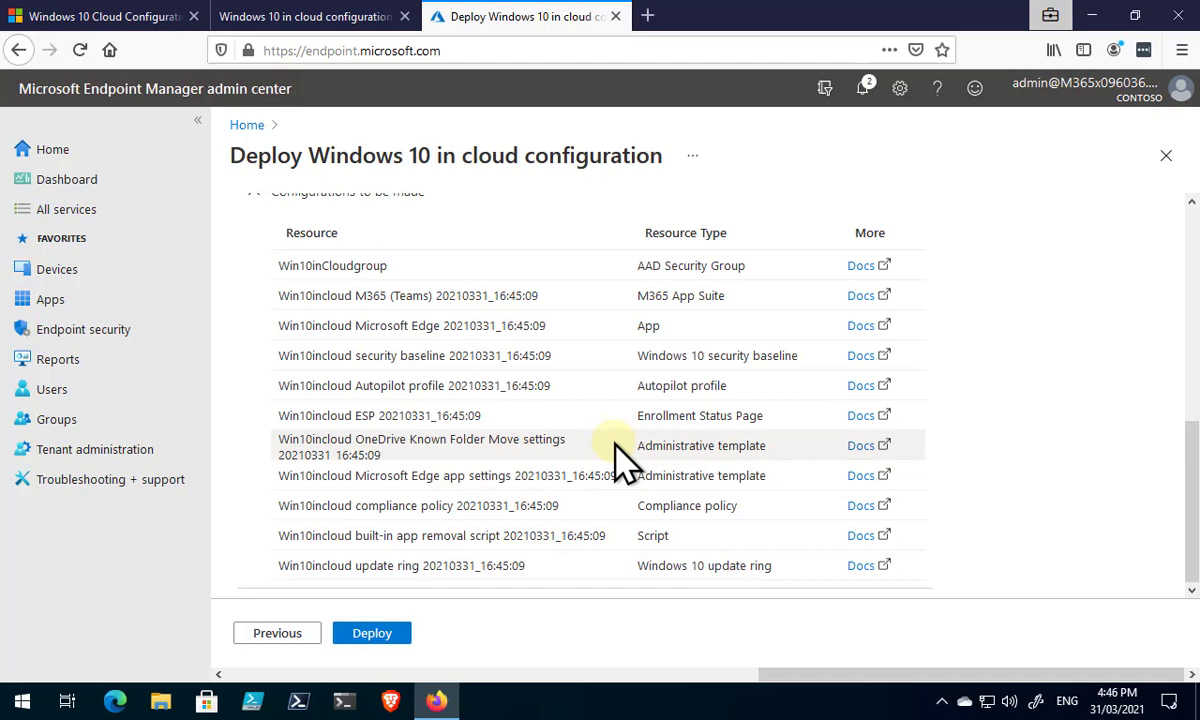
{"action": "left_click", "coordinate": [860, 357]}
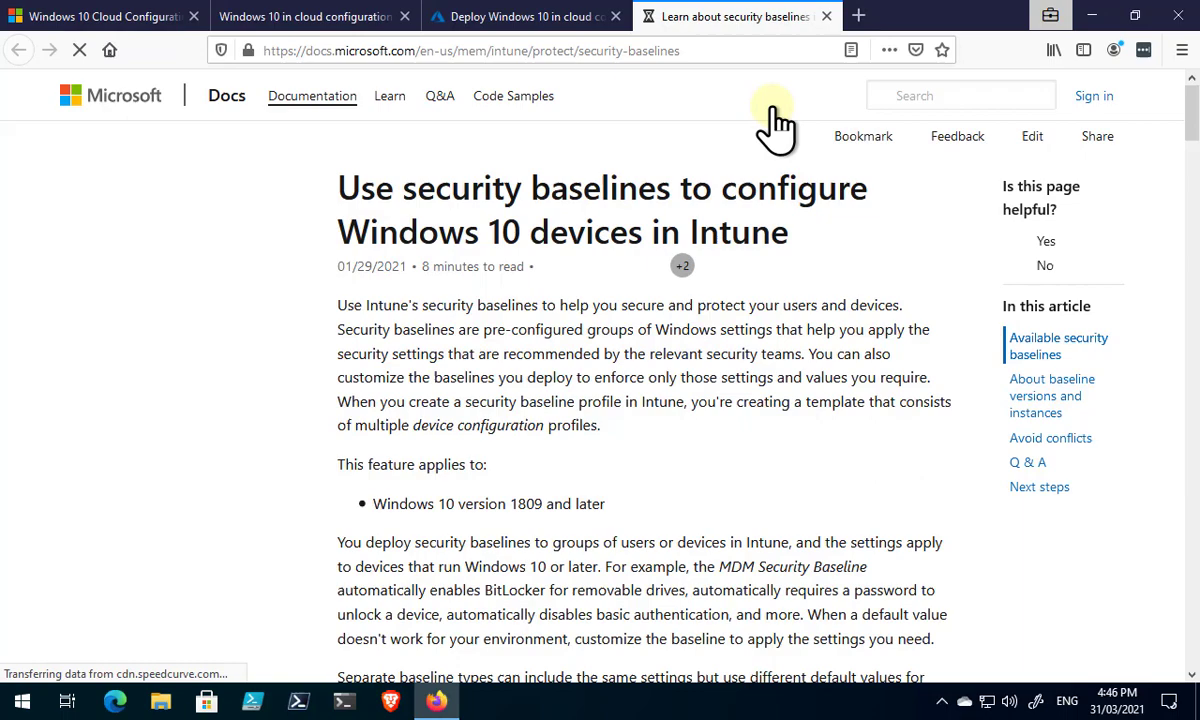
{"action": "scroll", "coordinate": [769, 310], "scroll_direction": "down", "scroll_amount": 5}
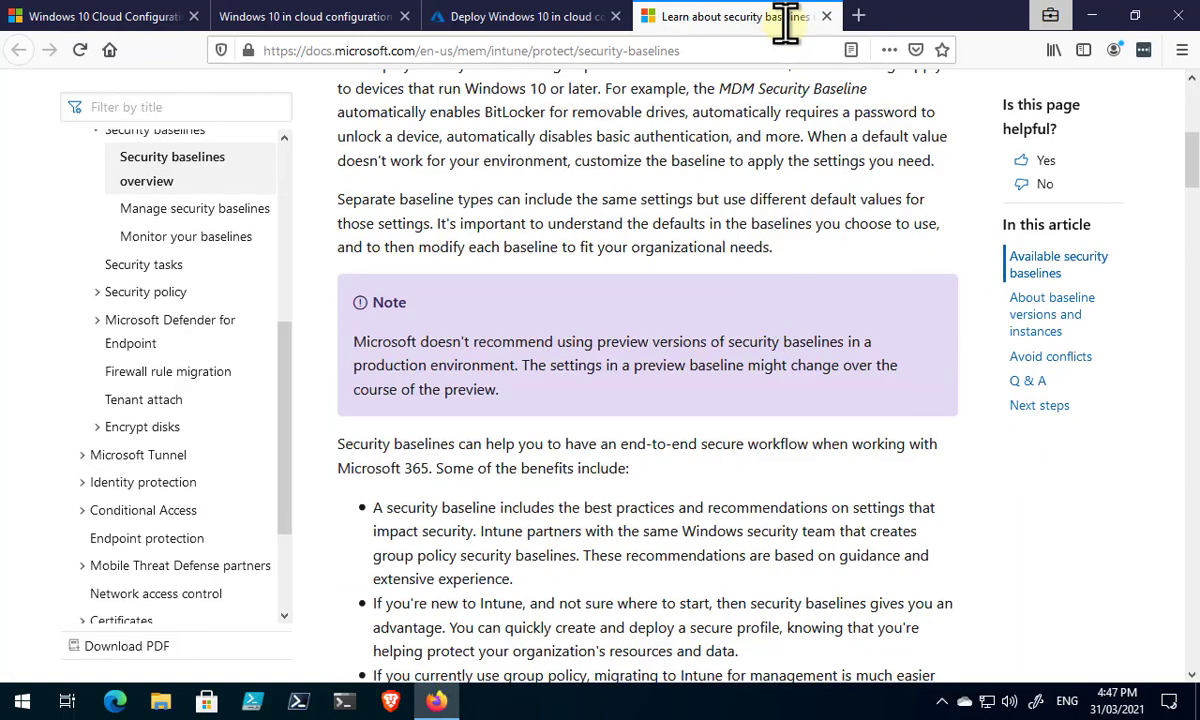
{"action": "left_click", "coordinate": [821, 15]}
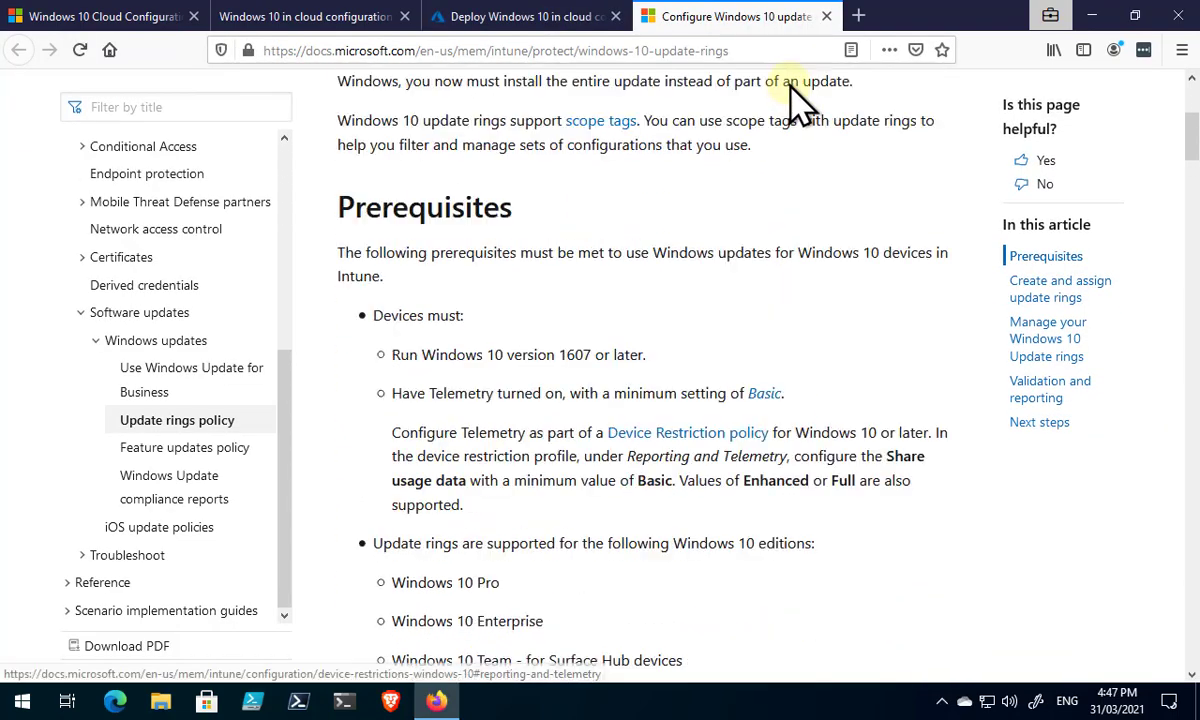
Close the update rings article, deploy the configuration, and review the succeeded deployment details
{"action": "left_click", "coordinate": [826, 16]}
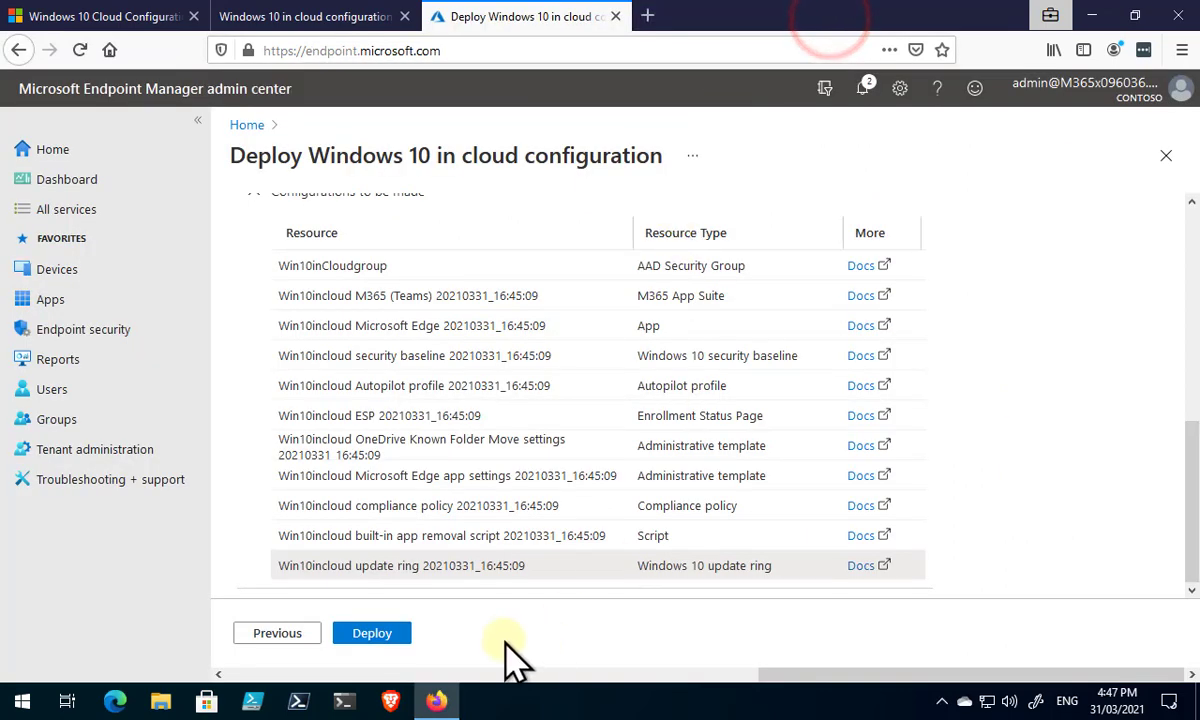
{"action": "left_click", "coordinate": [360, 634]}
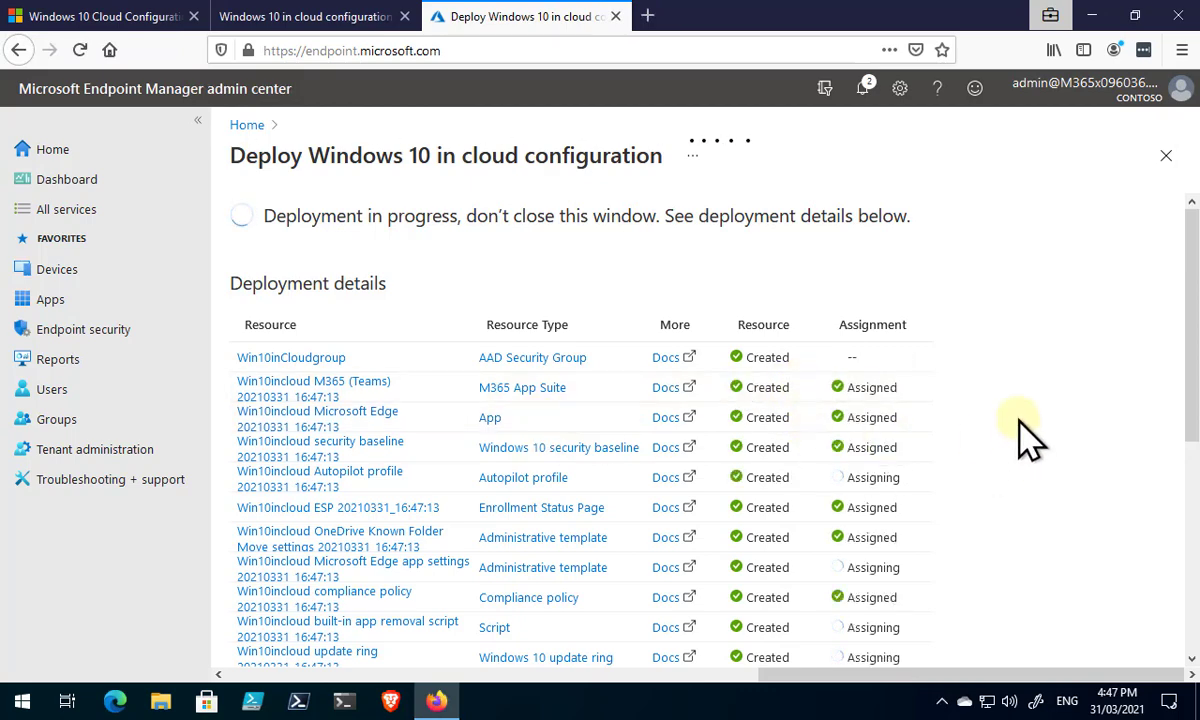
{"action": "scroll", "coordinate": [1028, 434], "scroll_direction": "down", "scroll_amount": 1}
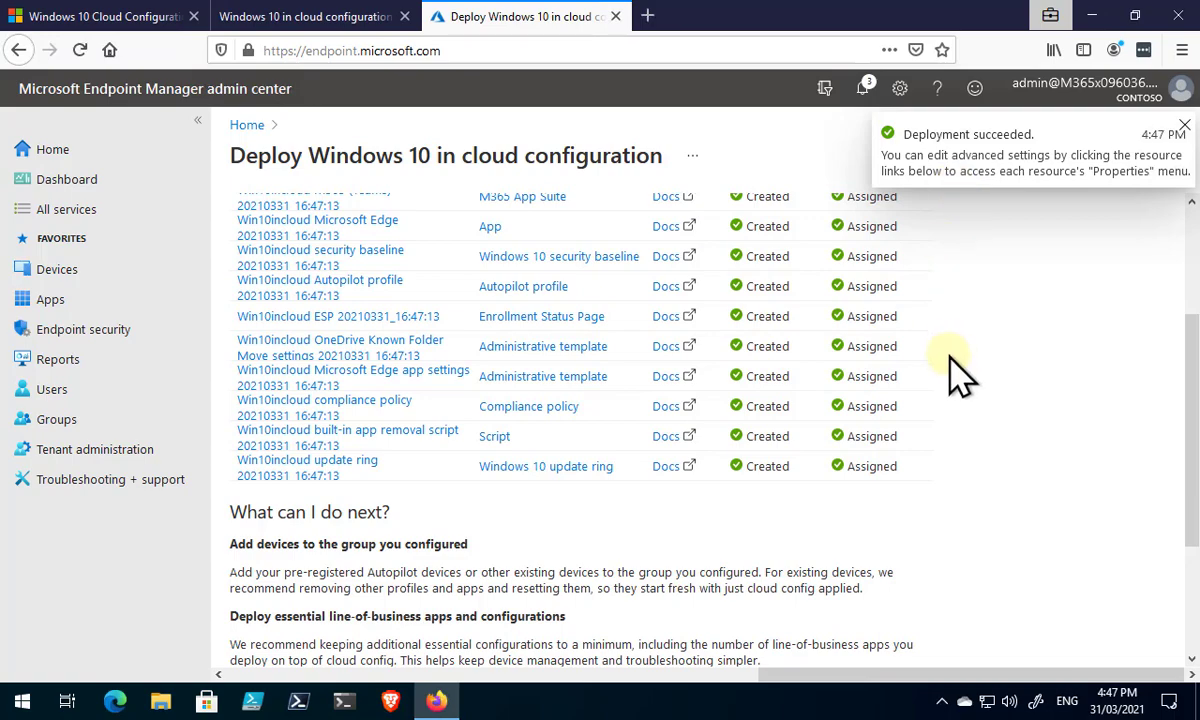
{"action": "scroll", "coordinate": [958, 375], "scroll_direction": "down", "scroll_amount": 3}
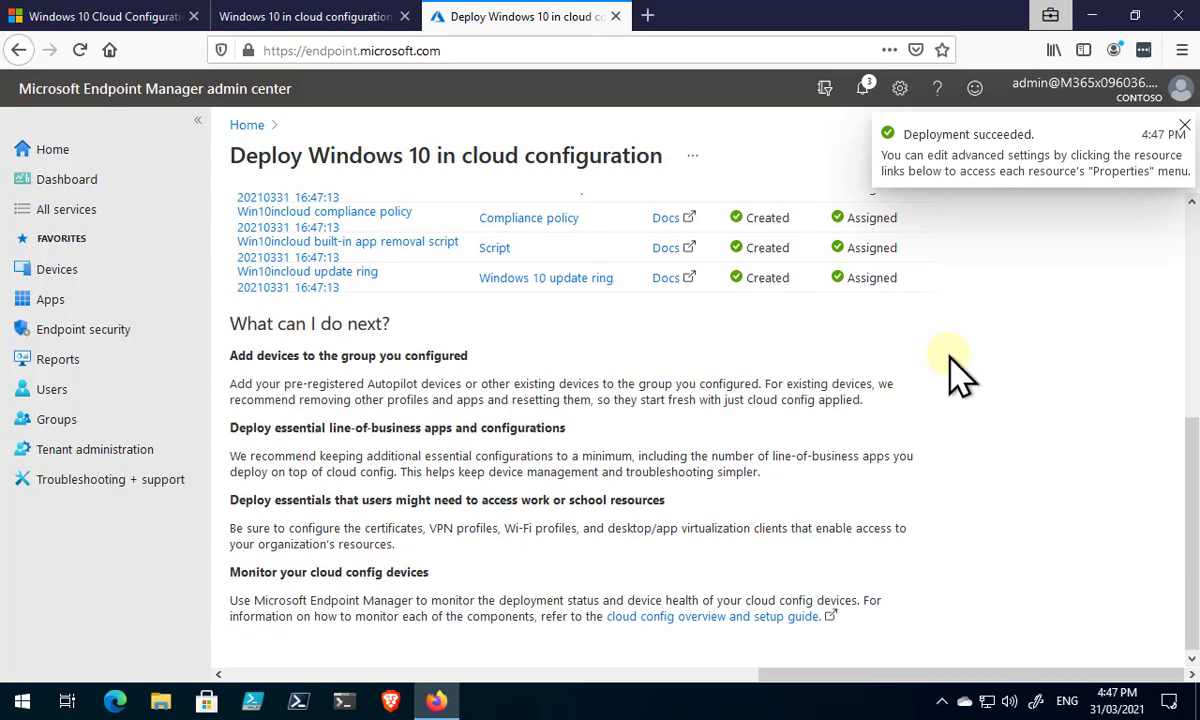
{"action": "scroll", "coordinate": [957, 375], "scroll_direction": "up", "scroll_amount": 4}
{"action": "scroll", "coordinate": [955, 375], "scroll_direction": "down", "scroll_amount": 5}
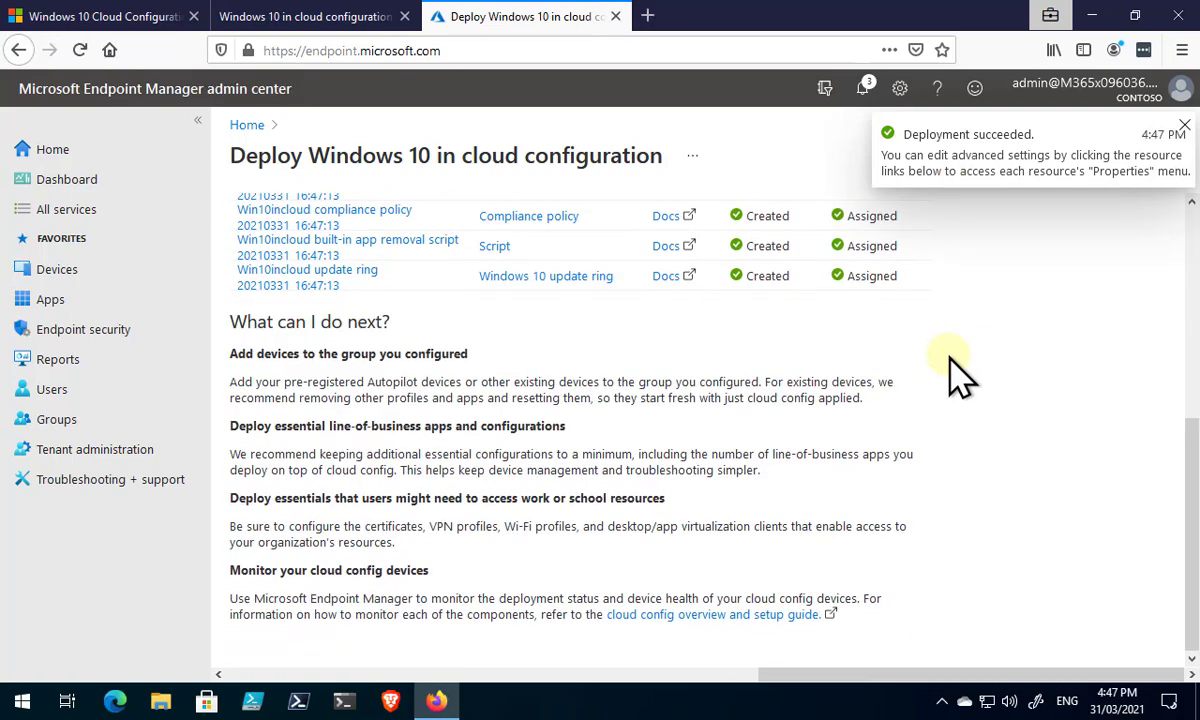
{"action": "scroll", "coordinate": [951, 375], "scroll_direction": "up", "scroll_amount": 5}
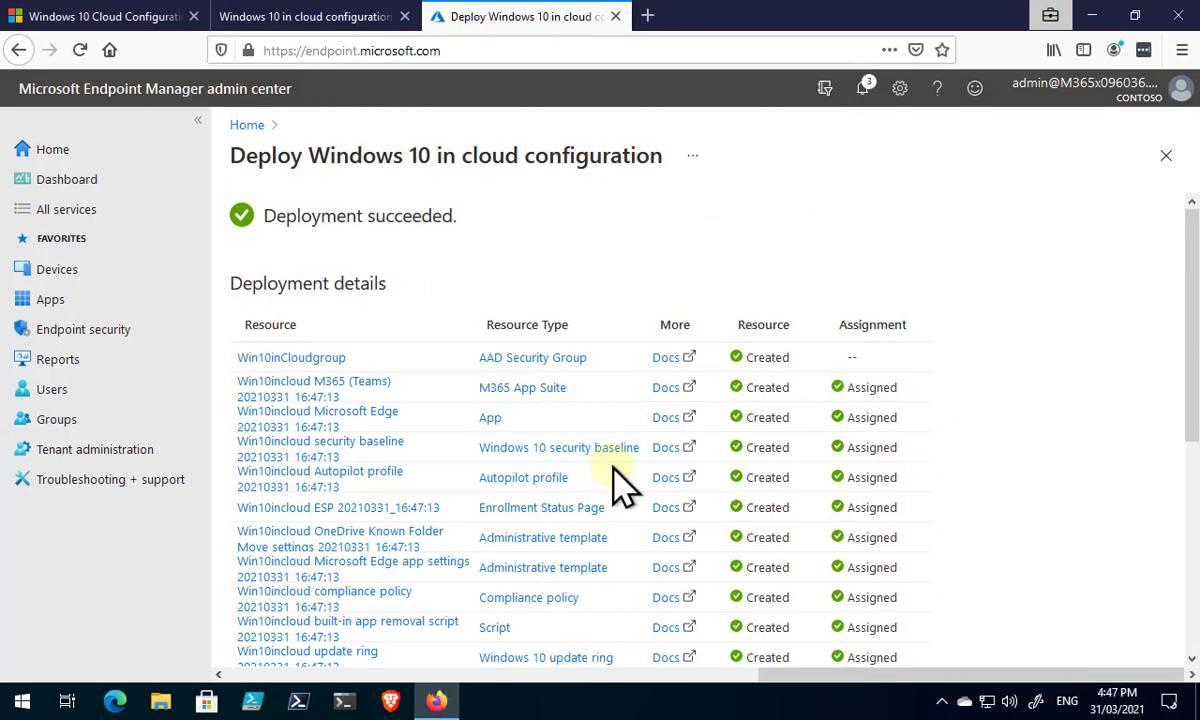
Open the Win10incloud Windows 10 Security Baseline profile's Properties and expand its settings categories
{"action": "left_click", "coordinate": [108, 332]}
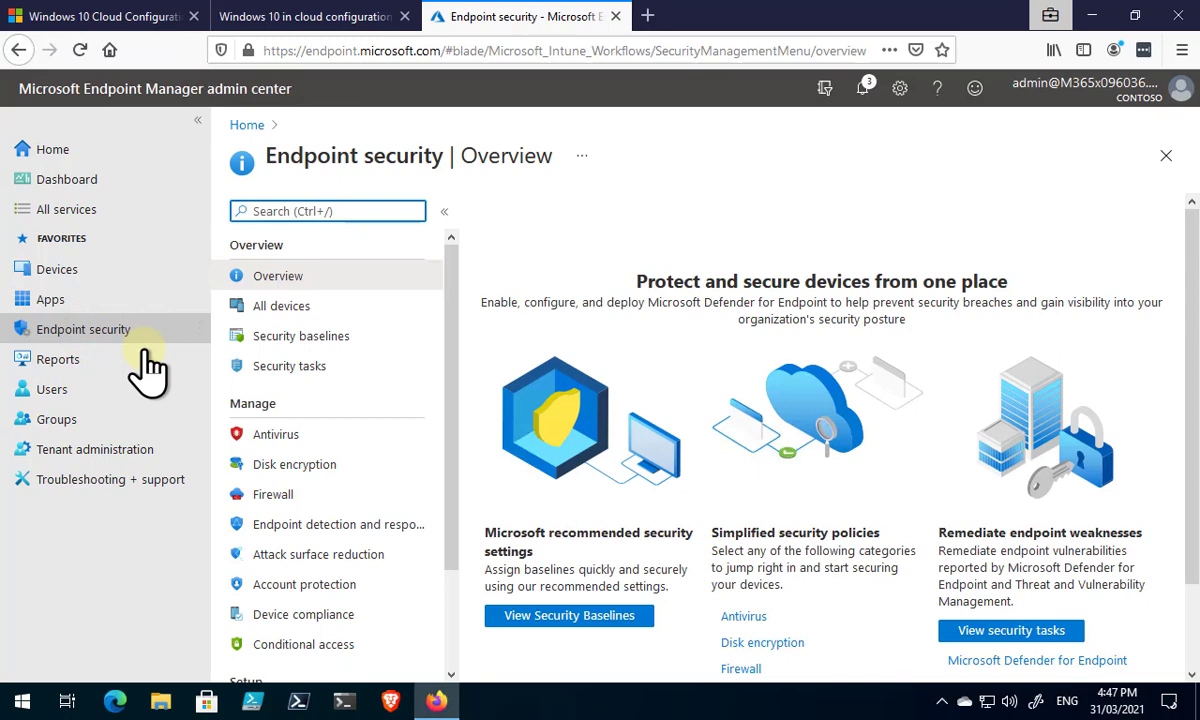
{"action": "left_click", "coordinate": [314, 335]}
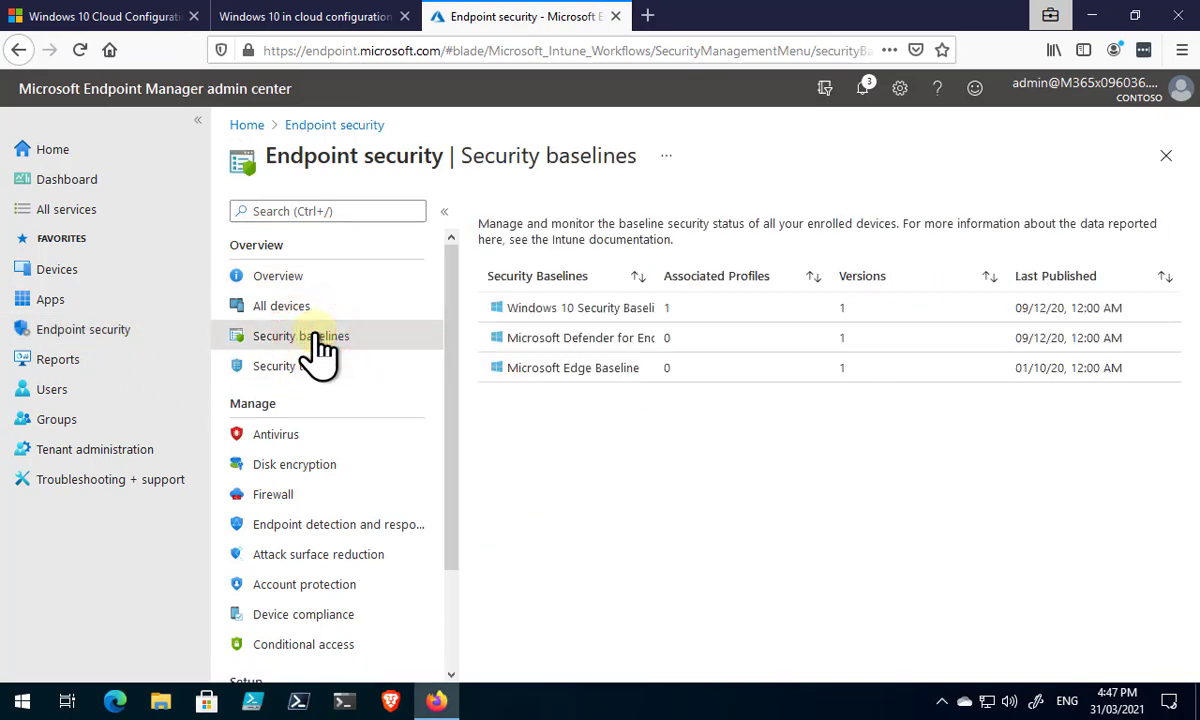
{"action": "left_click", "coordinate": [587, 313]}
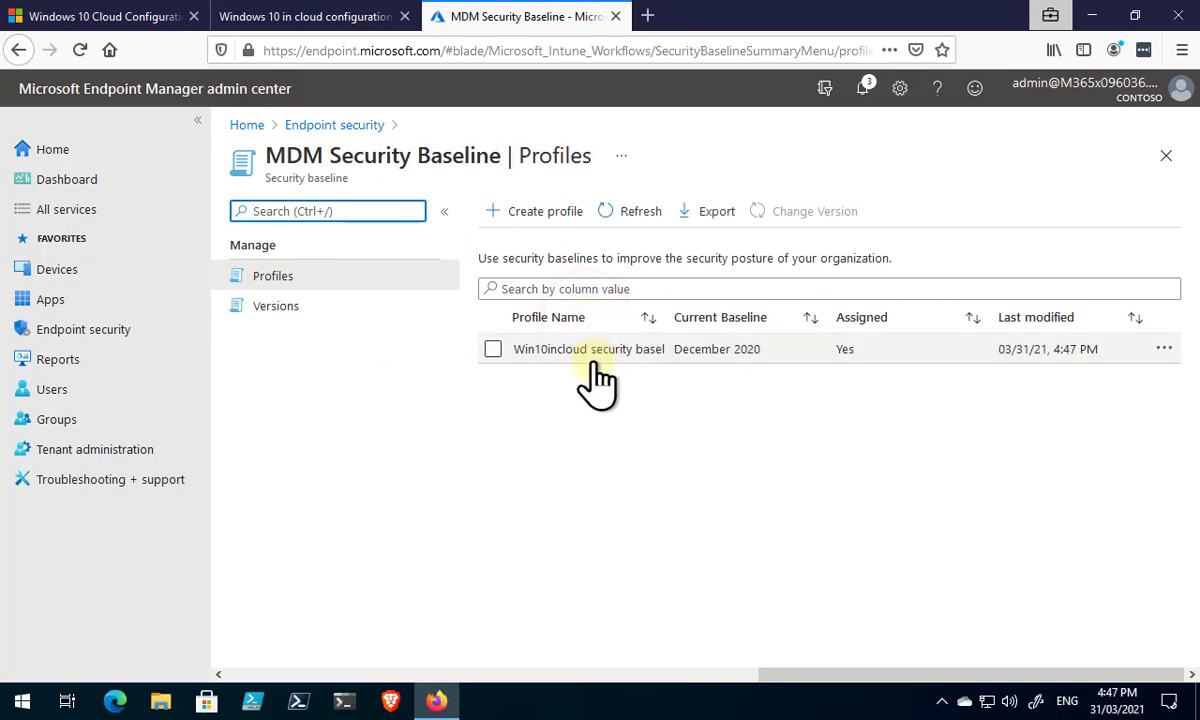
{"action": "left_click", "coordinate": [566, 351]}
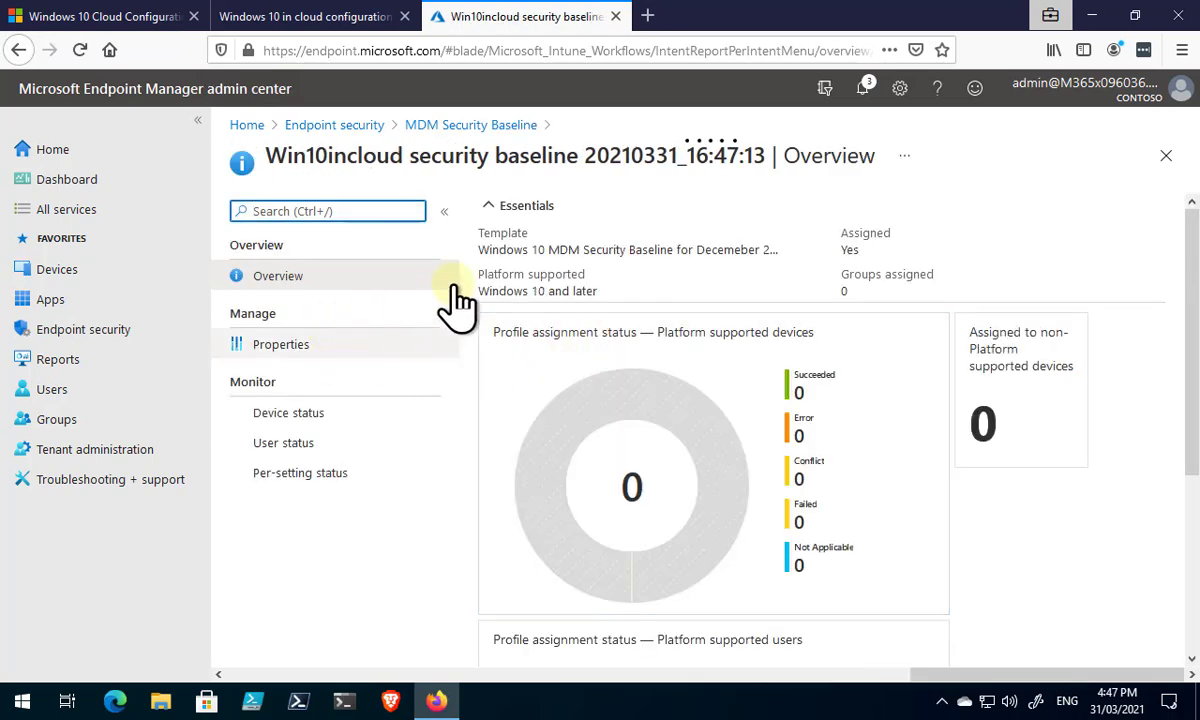
{"action": "left_click", "coordinate": [268, 350]}
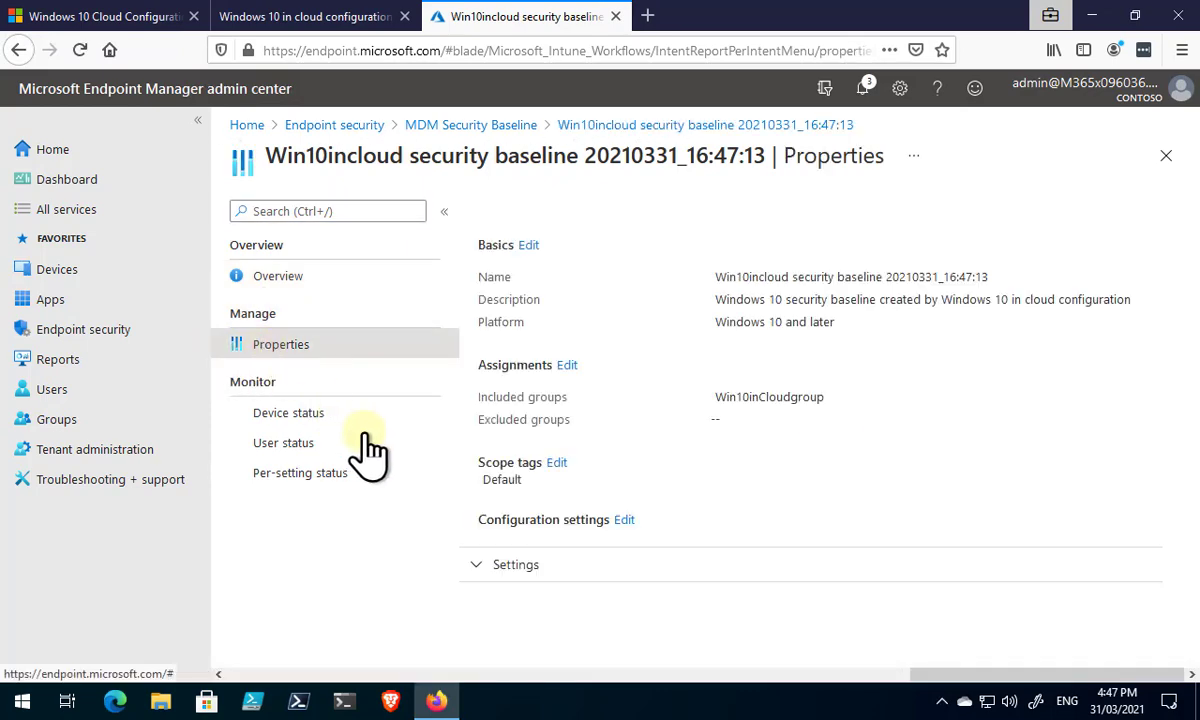
{"action": "left_click", "coordinate": [506, 567]}
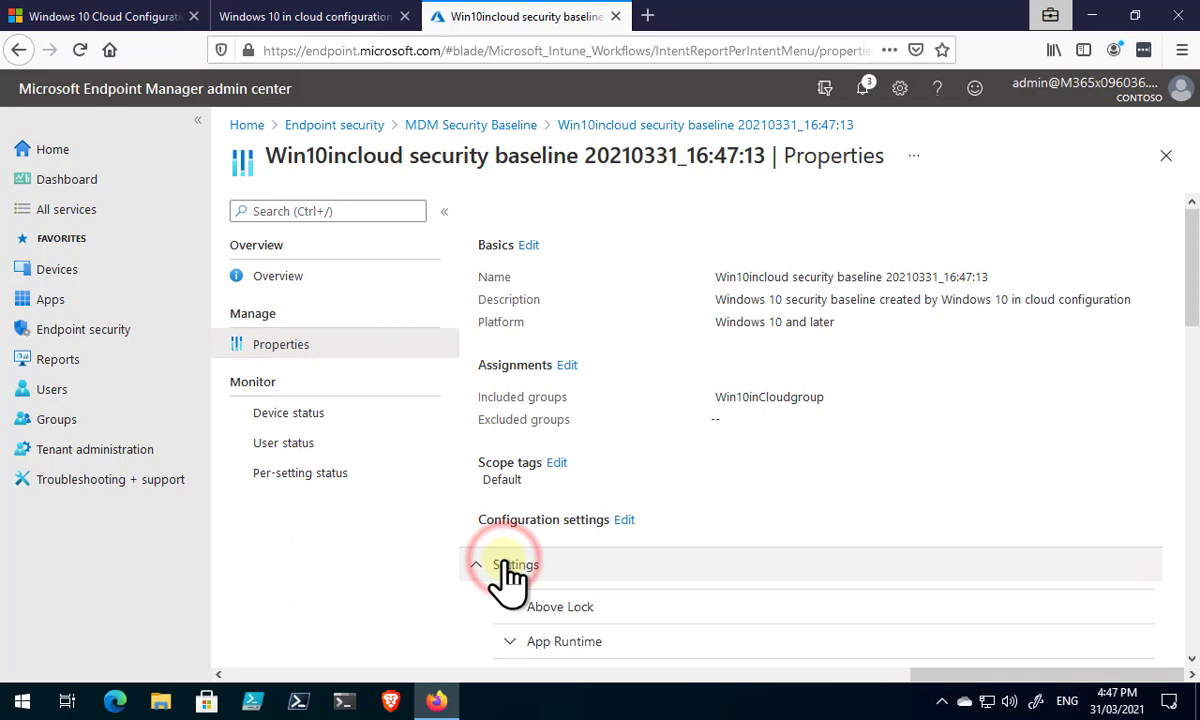
{"action": "scroll", "coordinate": [506, 578], "scroll_direction": "down", "scroll_amount": 6}
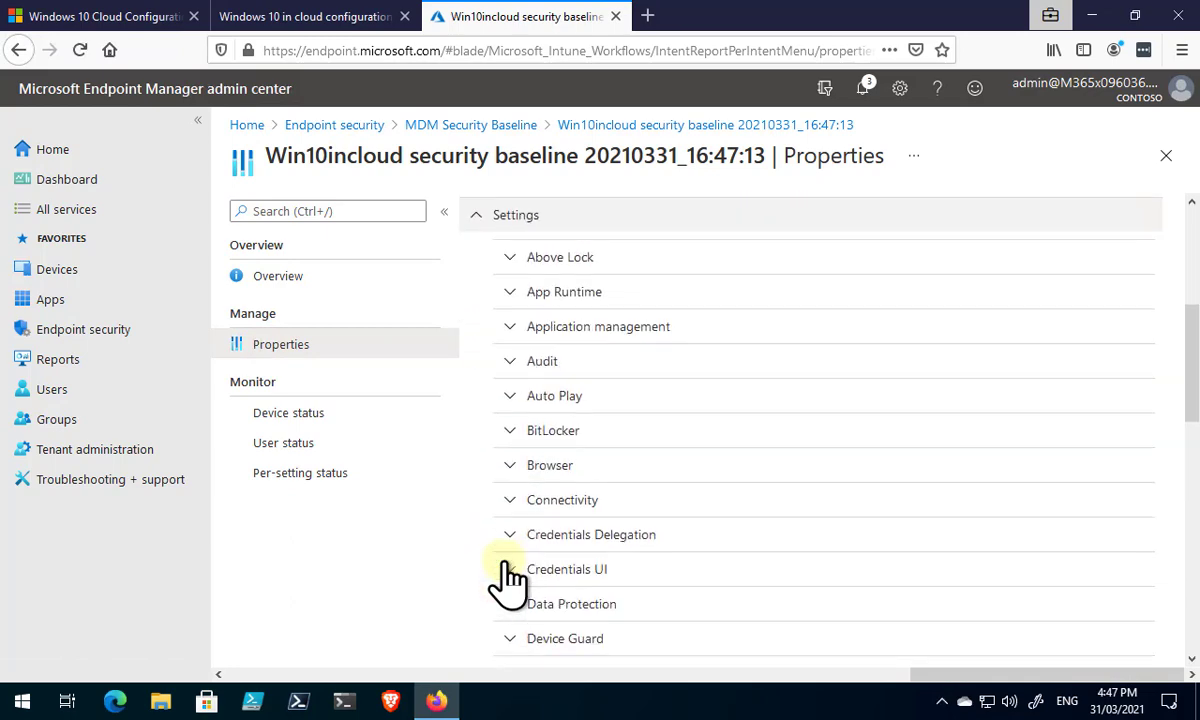
{"action": "scroll", "coordinate": [508, 570], "scroll_direction": "up", "scroll_amount": 6}
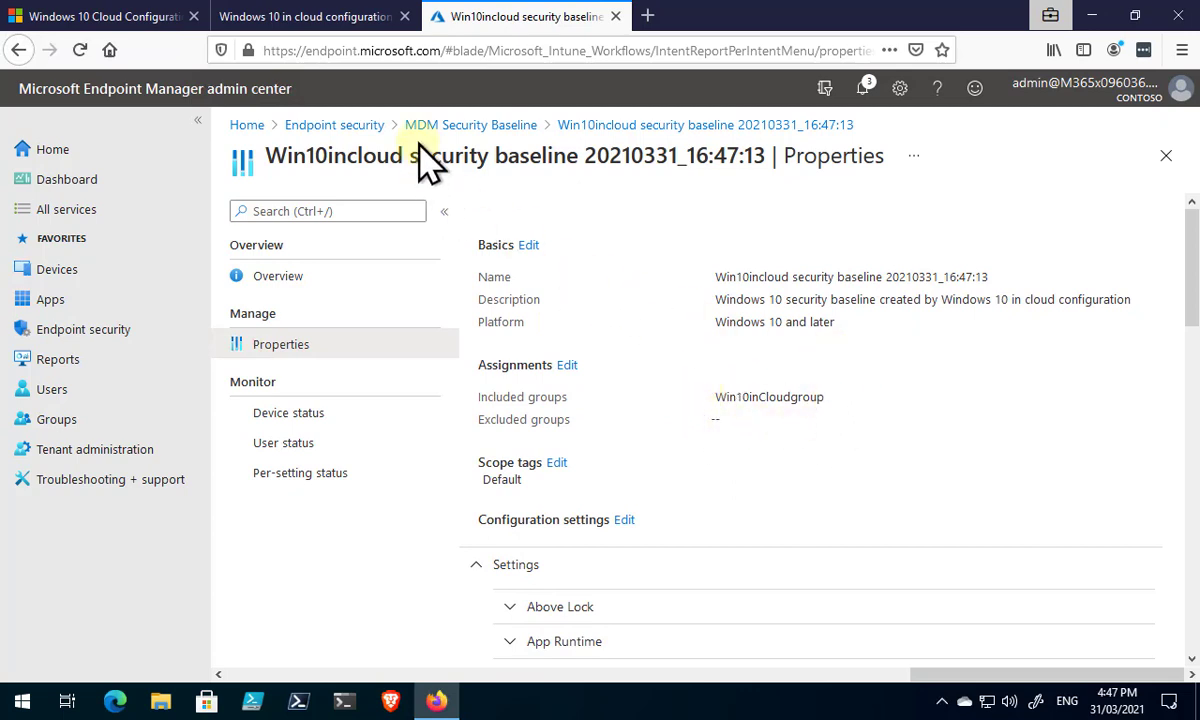
Open the Win10incloud Windows compliance policy's Properties and review its BitLocker and minimum OS 10.0.19042 requirements
{"action": "left_click", "coordinate": [57, 270]}
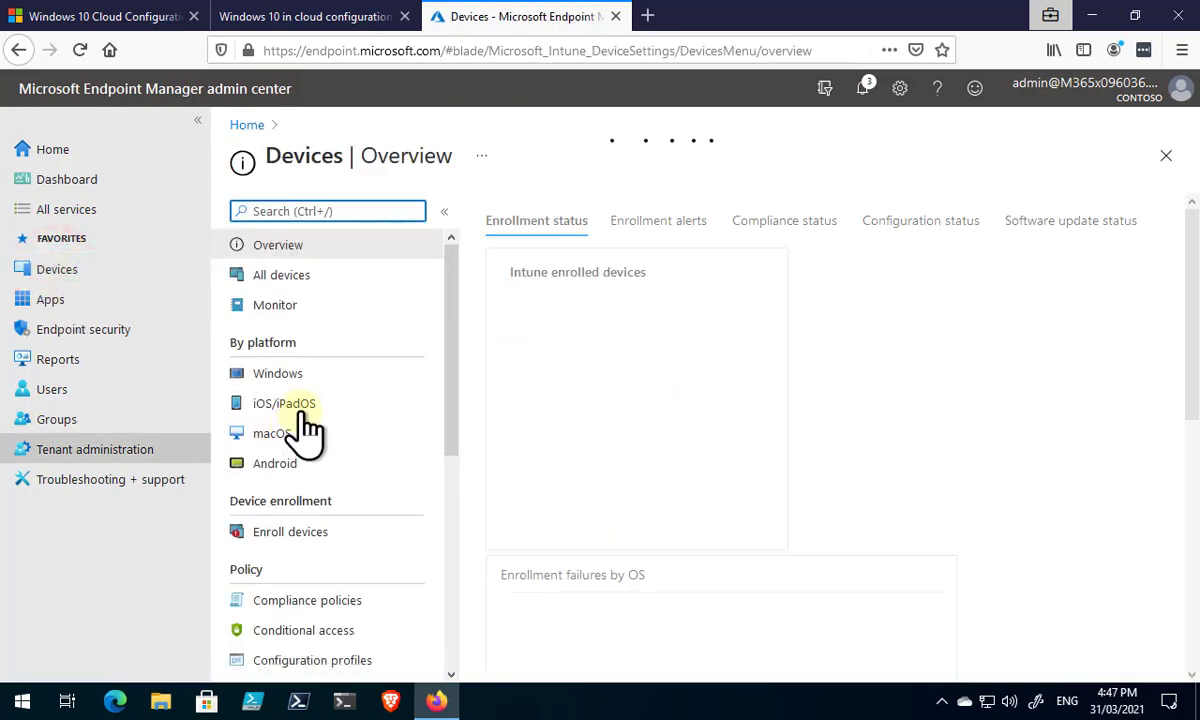
{"action": "left_click", "coordinate": [296, 378]}
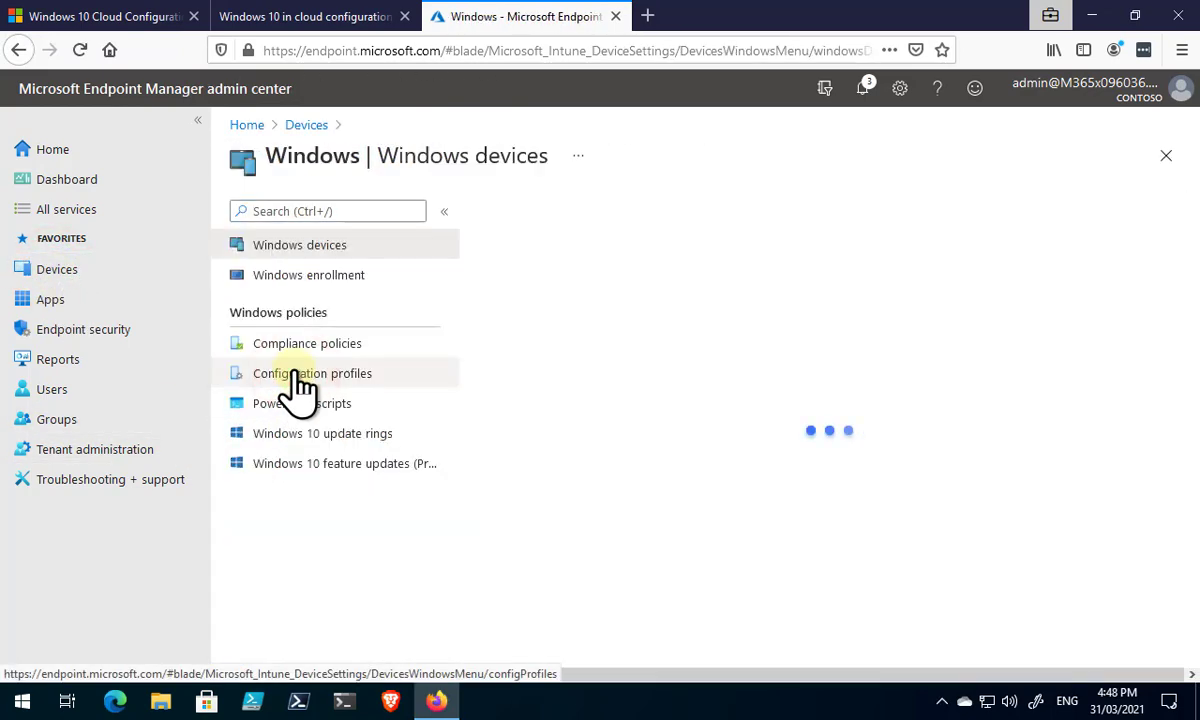
{"action": "left_click", "coordinate": [305, 345]}
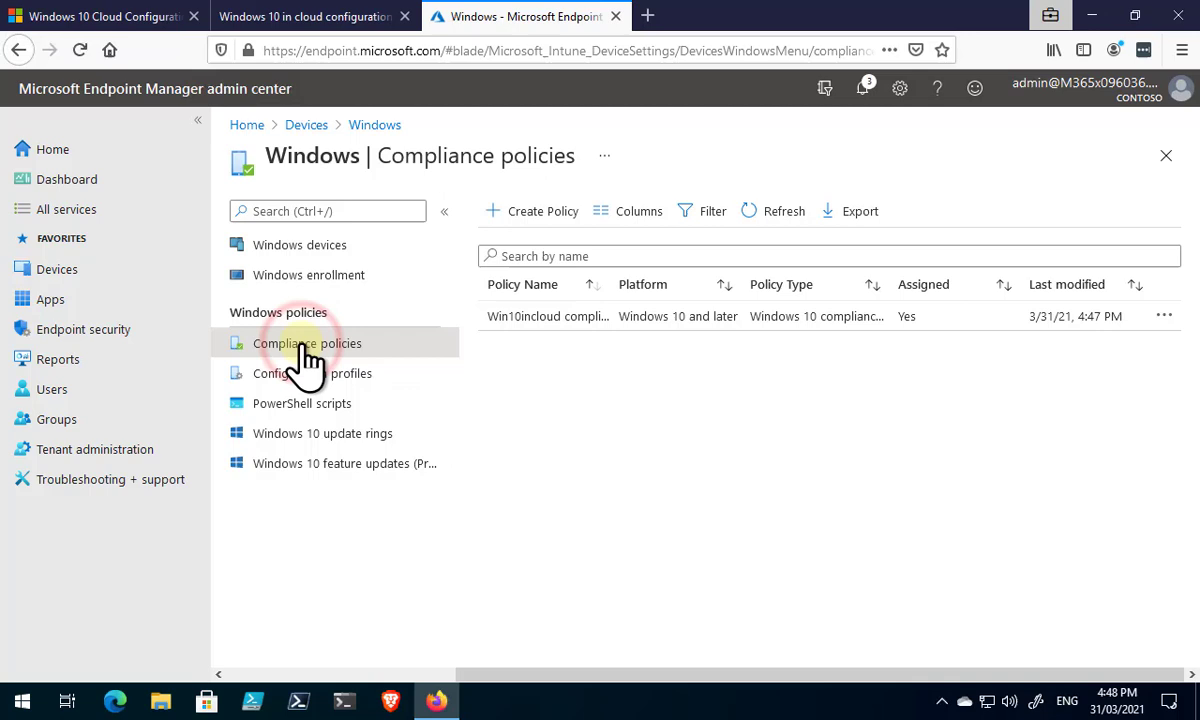
{"action": "left_click", "coordinate": [579, 319]}
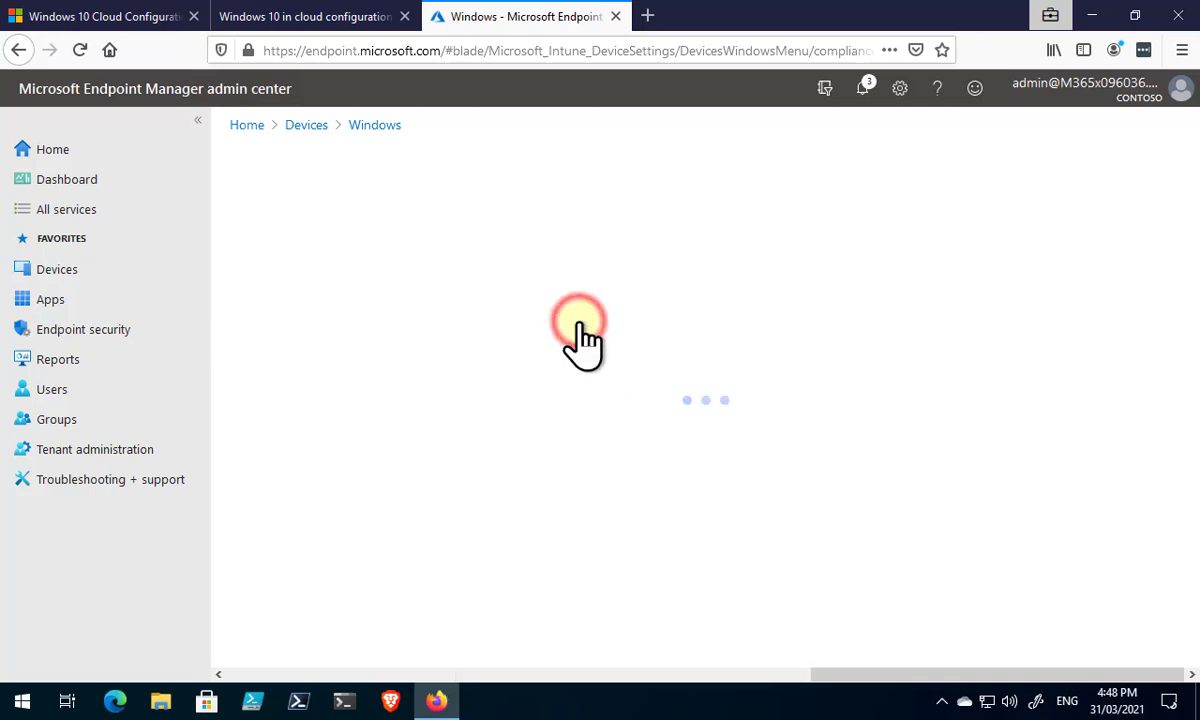
{"action": "left_click", "coordinate": [314, 318]}
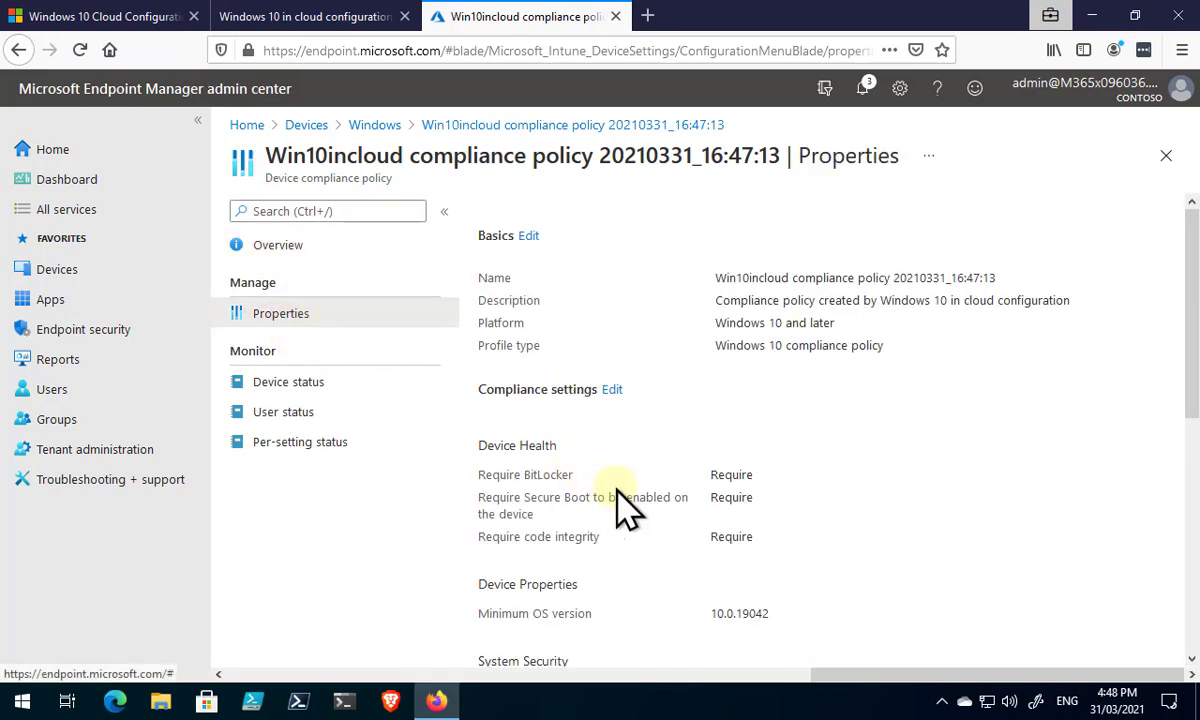
{"action": "scroll", "coordinate": [638, 494], "scroll_direction": "down", "scroll_amount": 3}
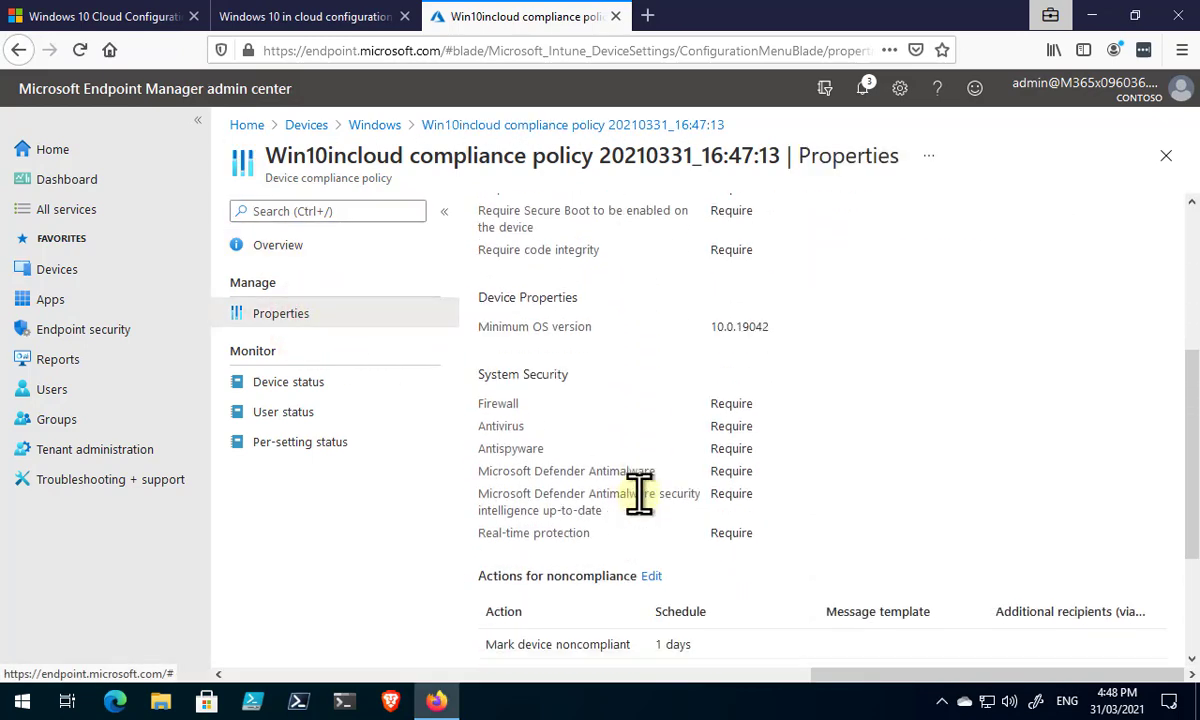
{"action": "scroll", "coordinate": [638, 494], "scroll_direction": "up", "scroll_amount": 2}
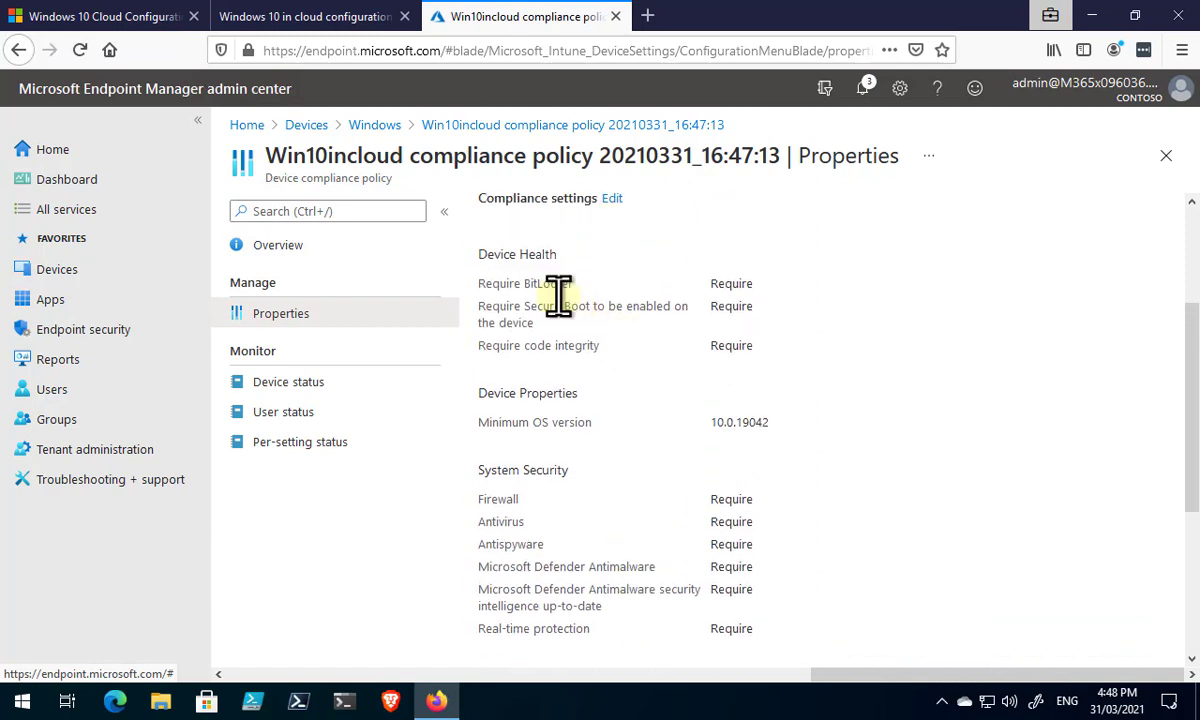
{"action": "scroll", "coordinate": [620, 530], "scroll_direction": "down", "scroll_amount": 3}
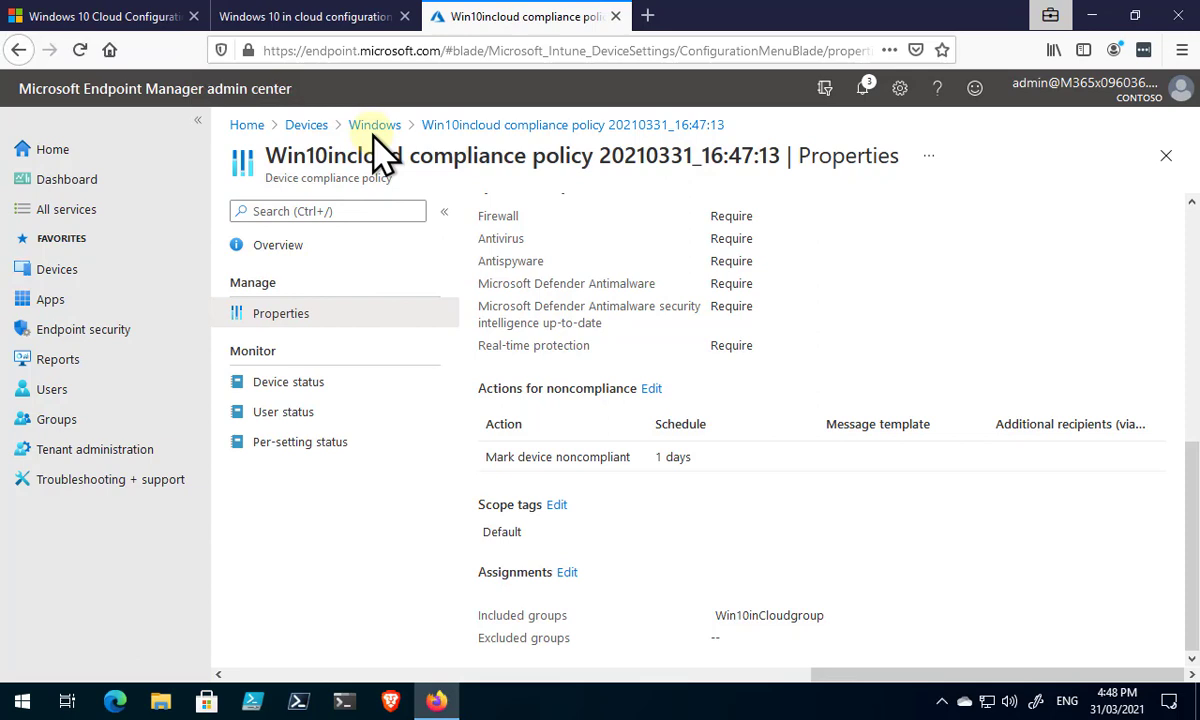
Check the Apps protection and configuration policy lists, confirming both are empty
{"action": "left_click", "coordinate": [60, 302]}
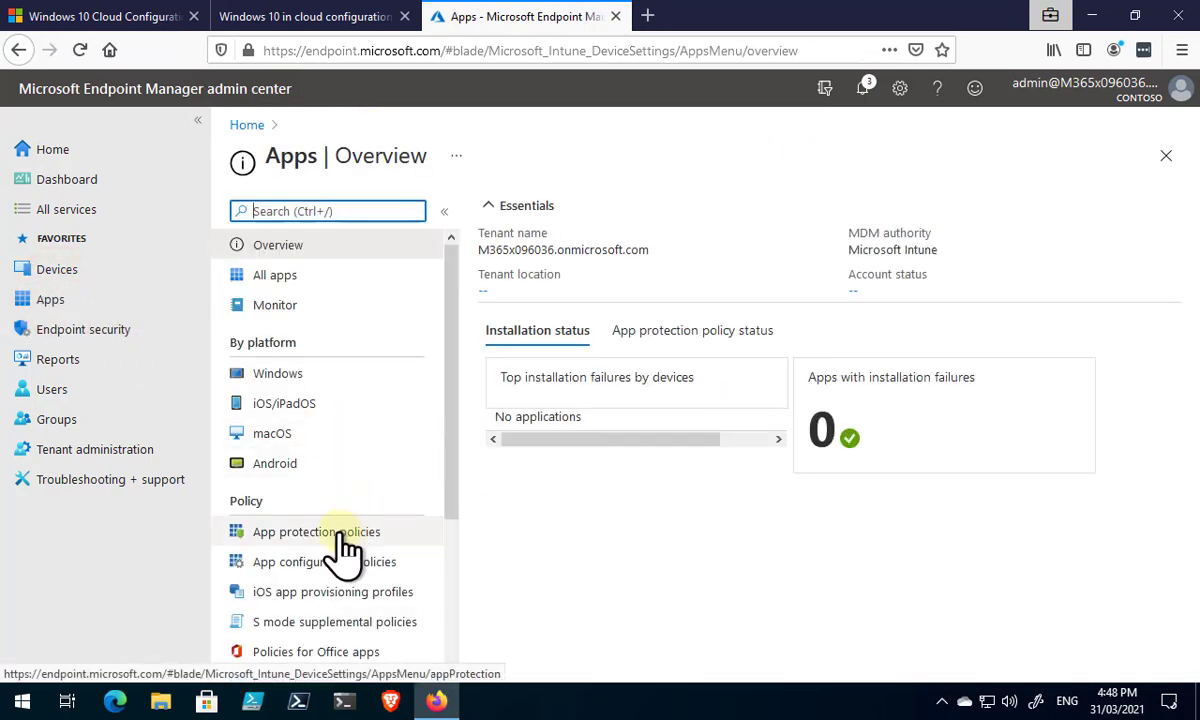
{"action": "left_click", "coordinate": [338, 532]}
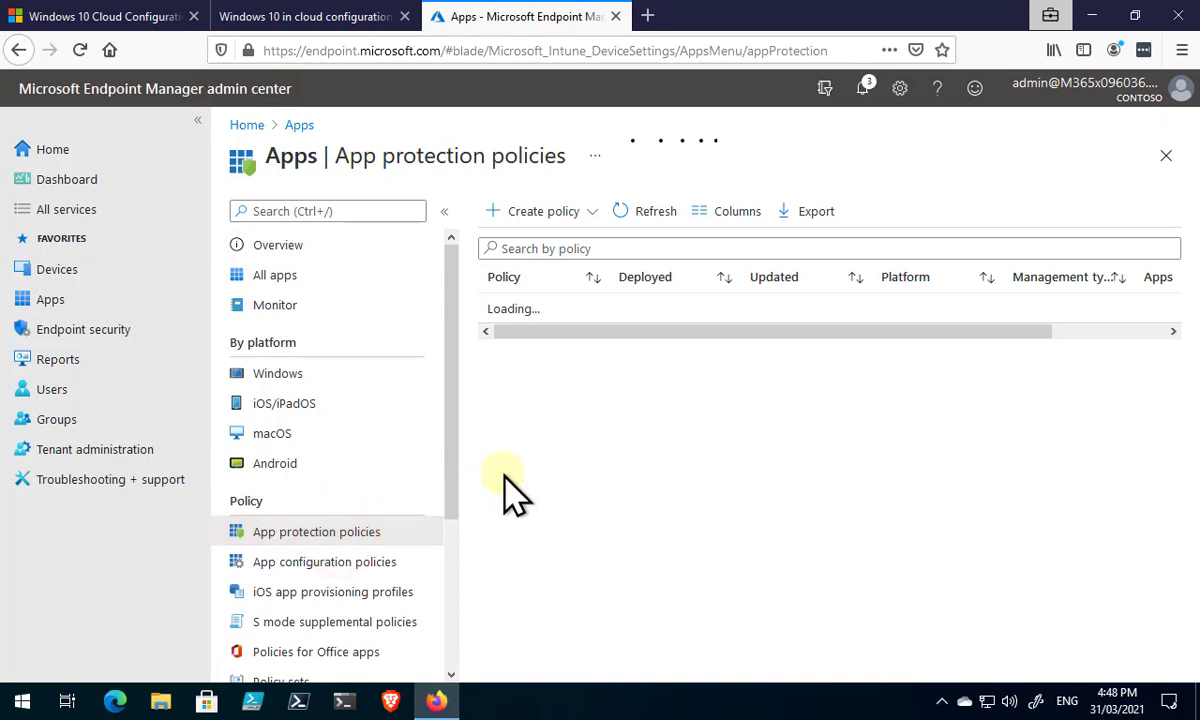
{"action": "left_click", "coordinate": [364, 571]}
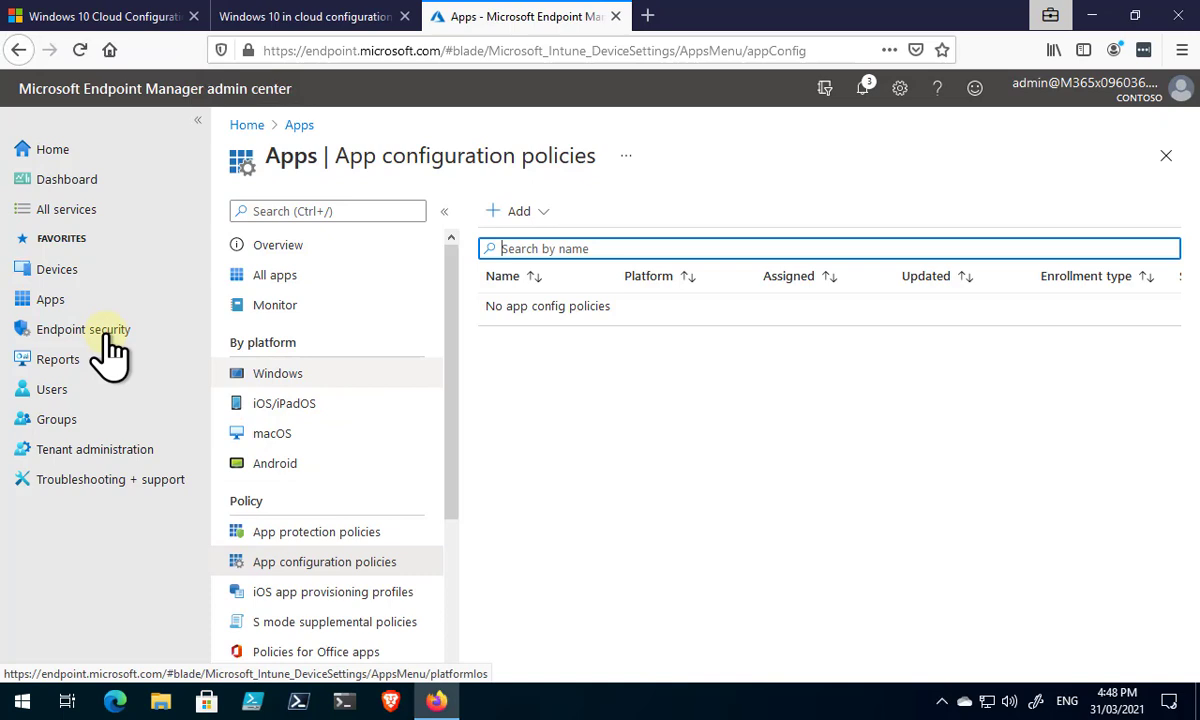
Review Devices compliance policies, then widen the Profile name column in Configuration profiles
{"action": "left_click", "coordinate": [59, 272]}
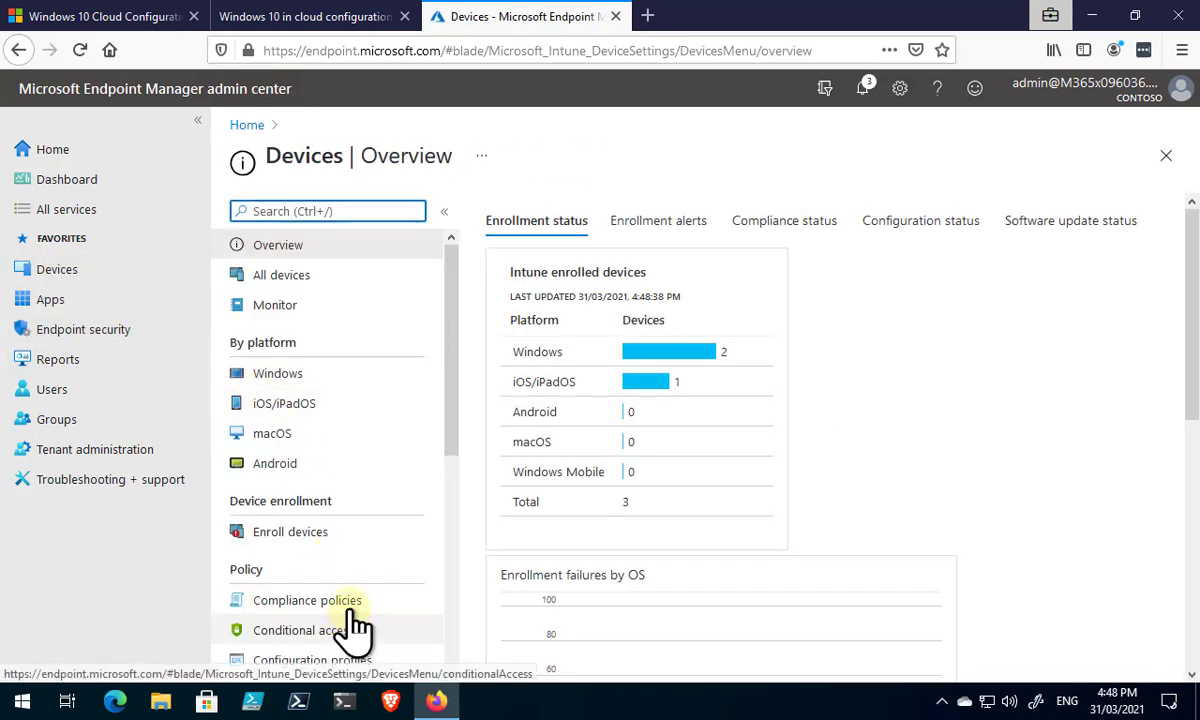
{"action": "left_click", "coordinate": [349, 601]}
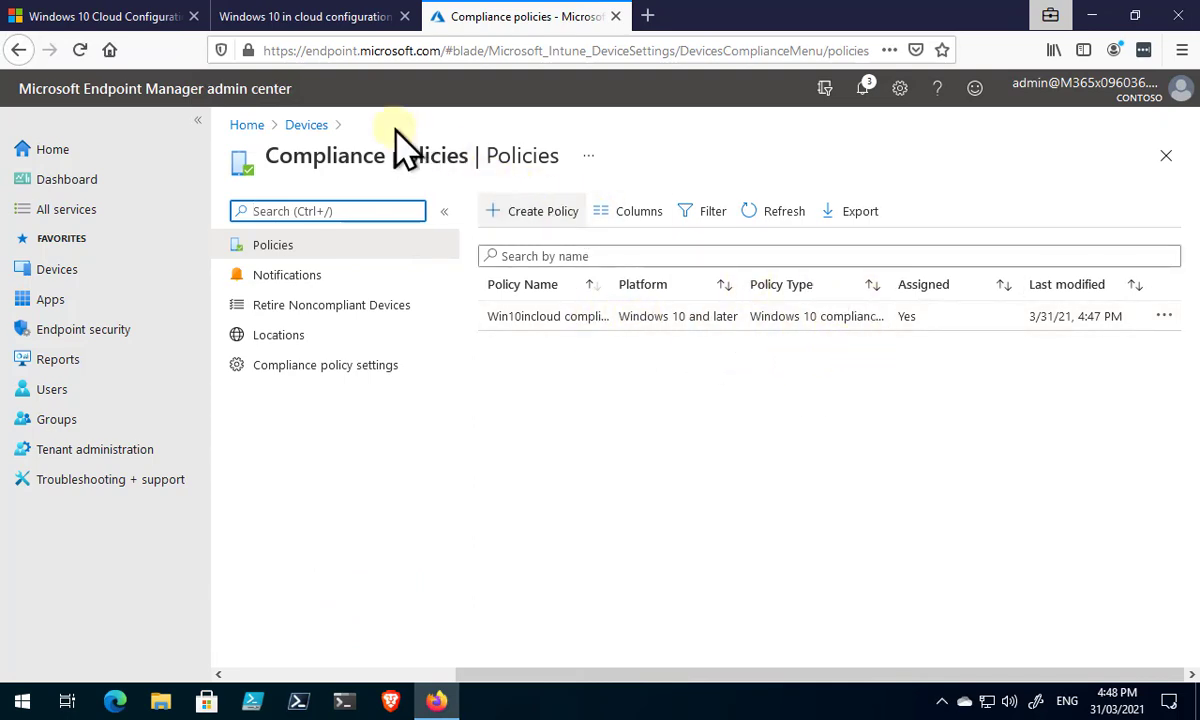
{"action": "left_click", "coordinate": [308, 126]}
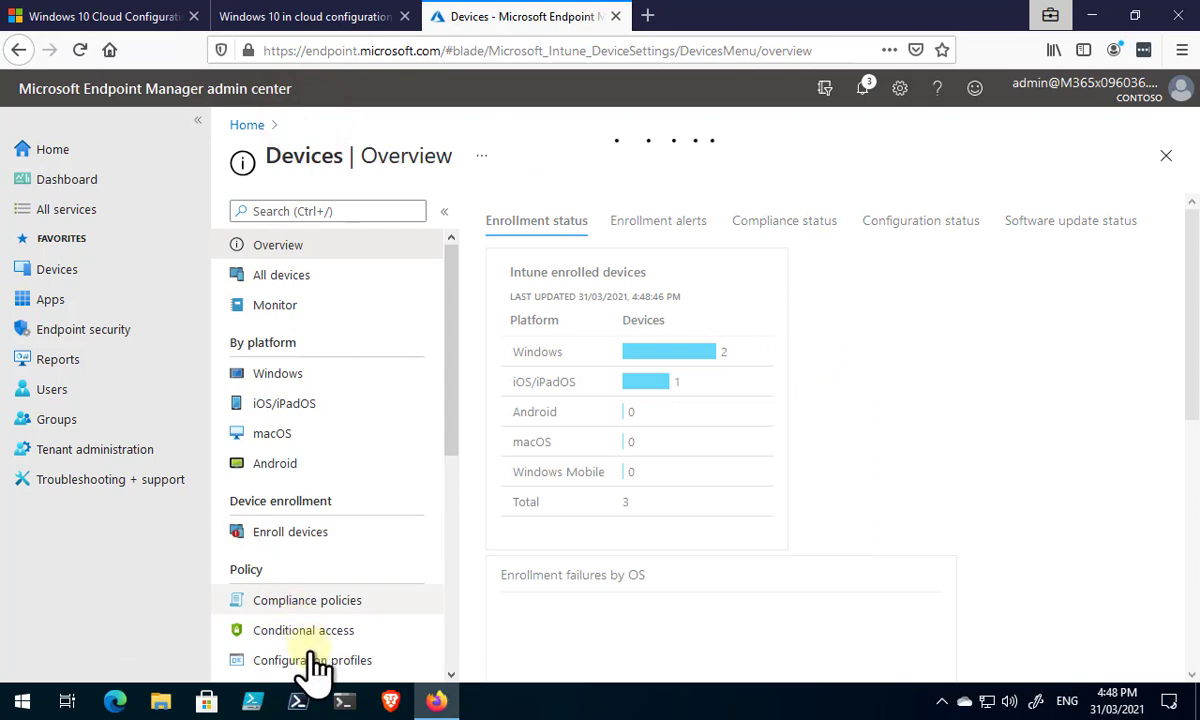
{"action": "left_click", "coordinate": [311, 660]}
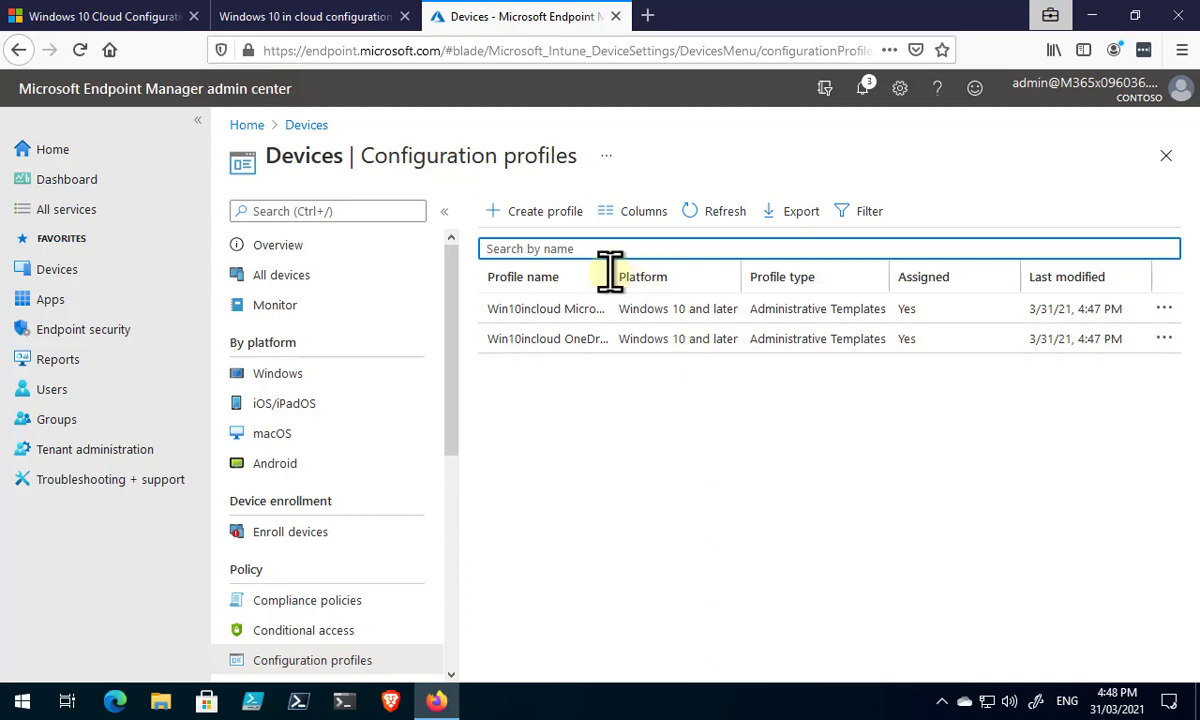
{"action": "left_click_drag", "start_coordinate": [610, 270], "coordinate": [690, 285]}
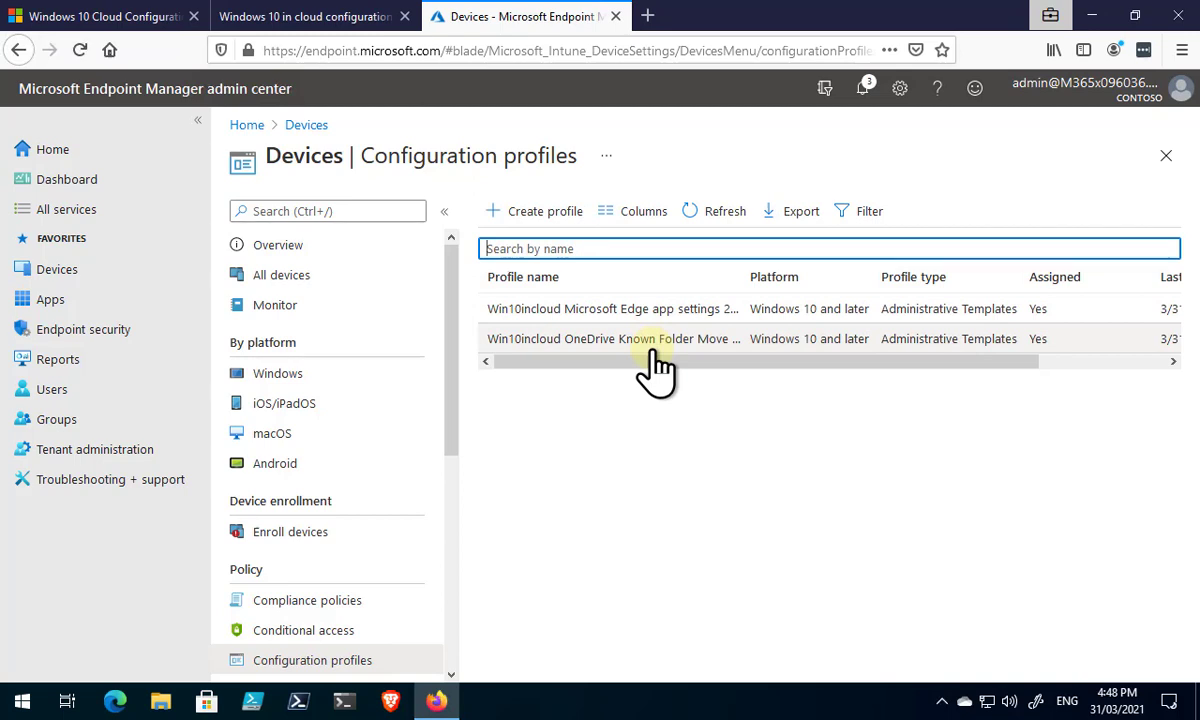
Browse Endpoint security's Security baselines, Antivirus, Disk encryption, EDR and Account protection pages
{"action": "left_click", "coordinate": [102, 330]}
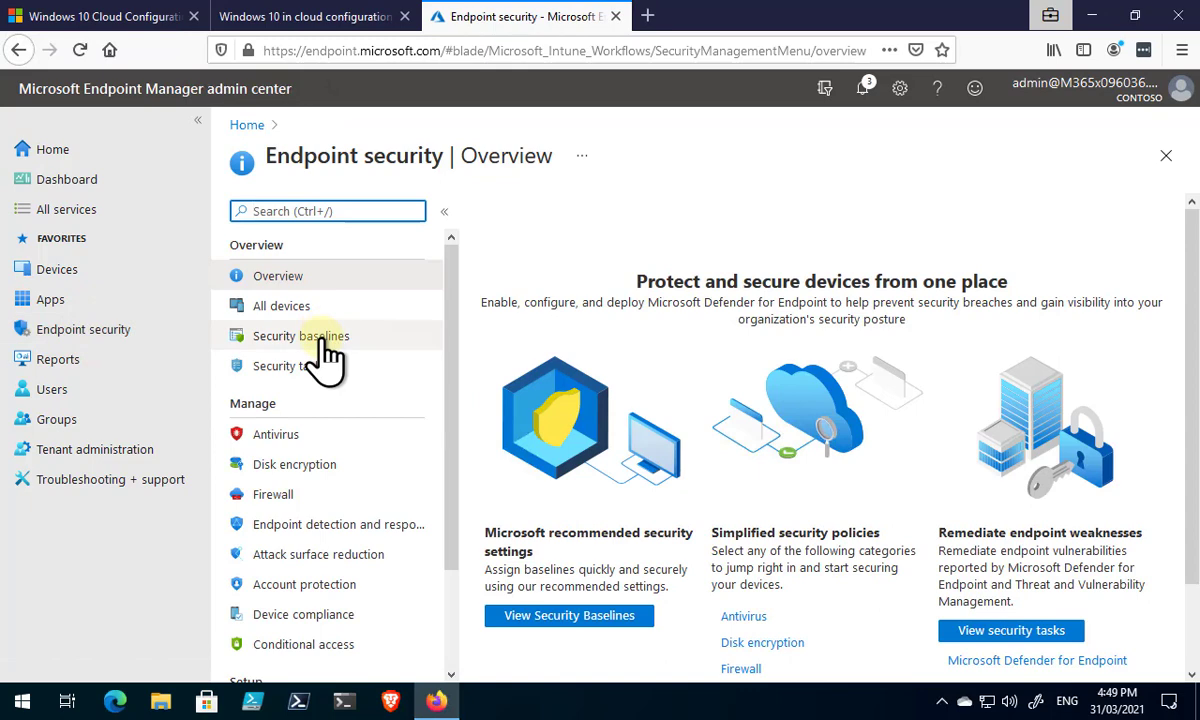
{"action": "left_click", "coordinate": [318, 338]}
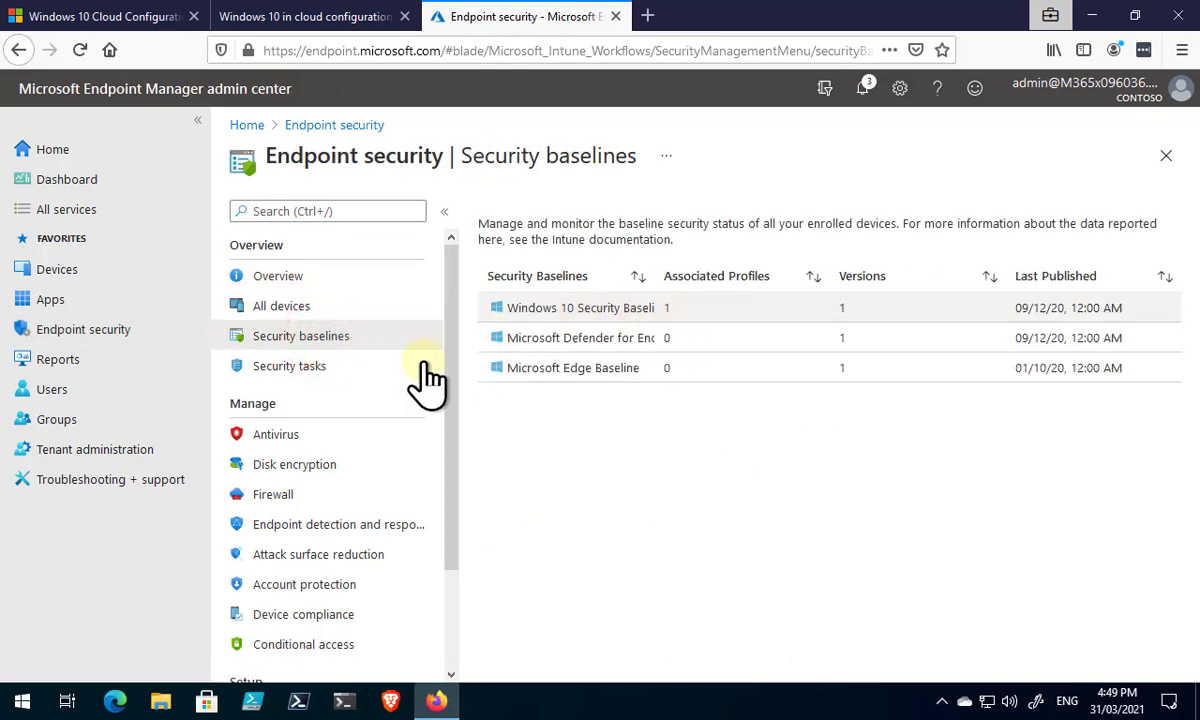
{"action": "left_click", "coordinate": [284, 435]}
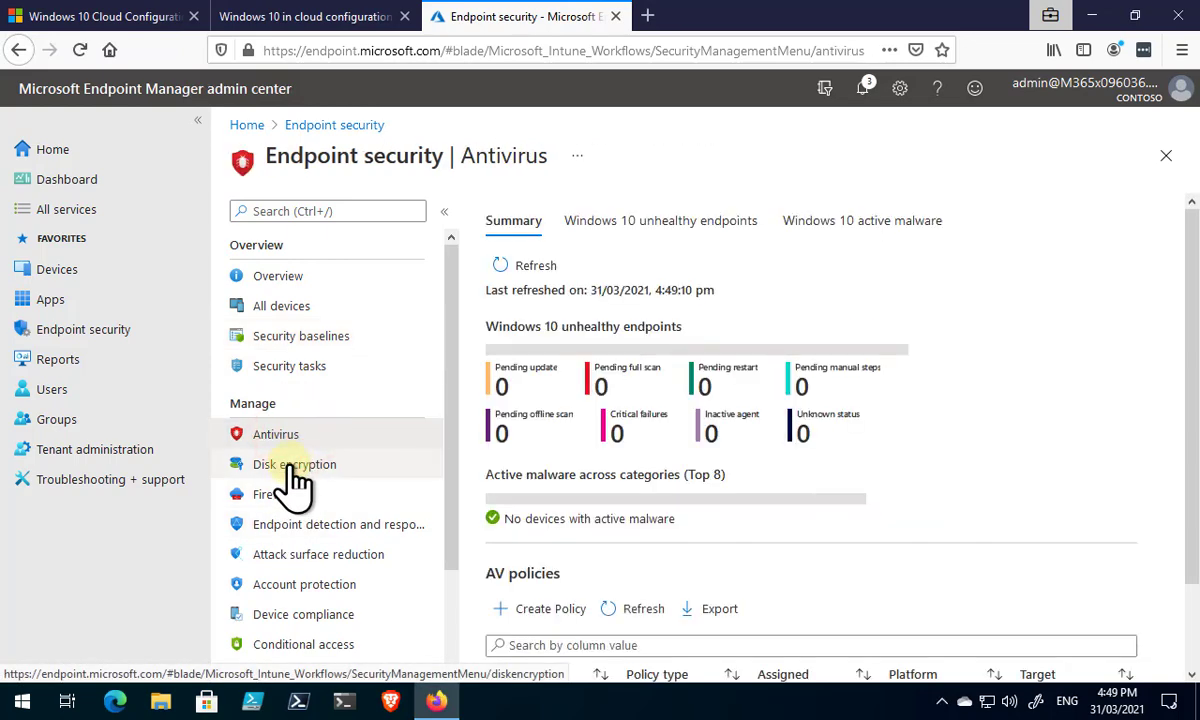
{"action": "scroll", "coordinate": [643, 485], "scroll_direction": "down", "scroll_amount": 2}
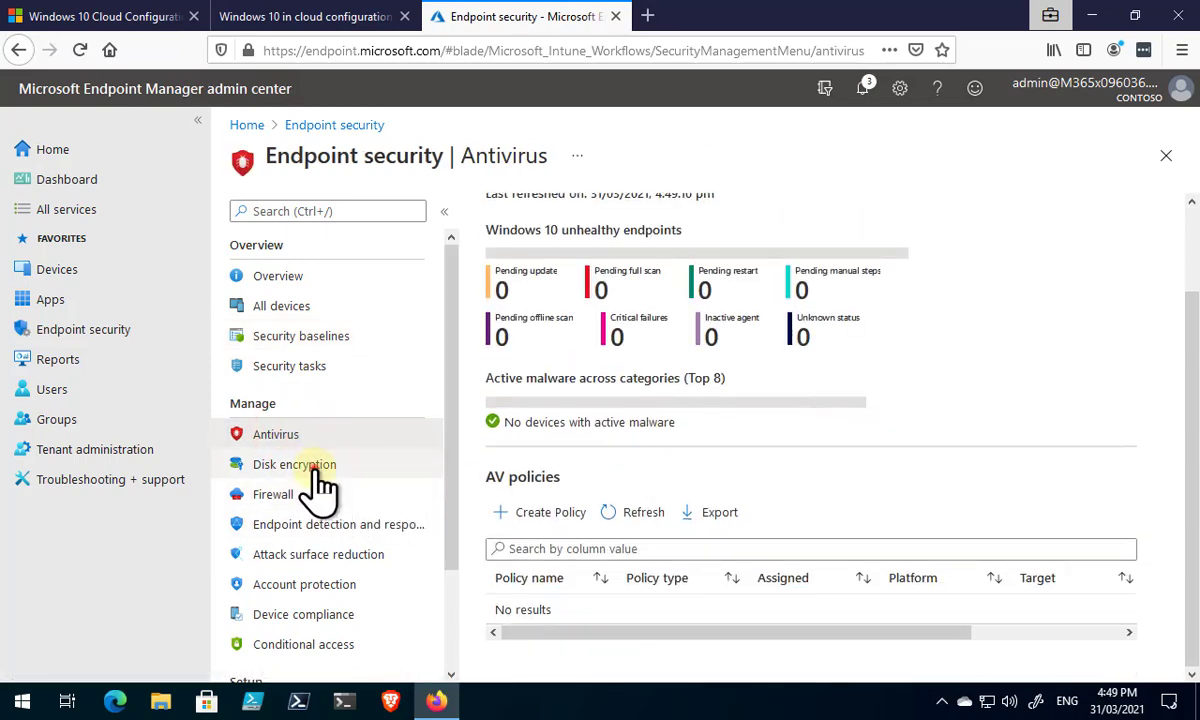
{"action": "left_click", "coordinate": [303, 464]}
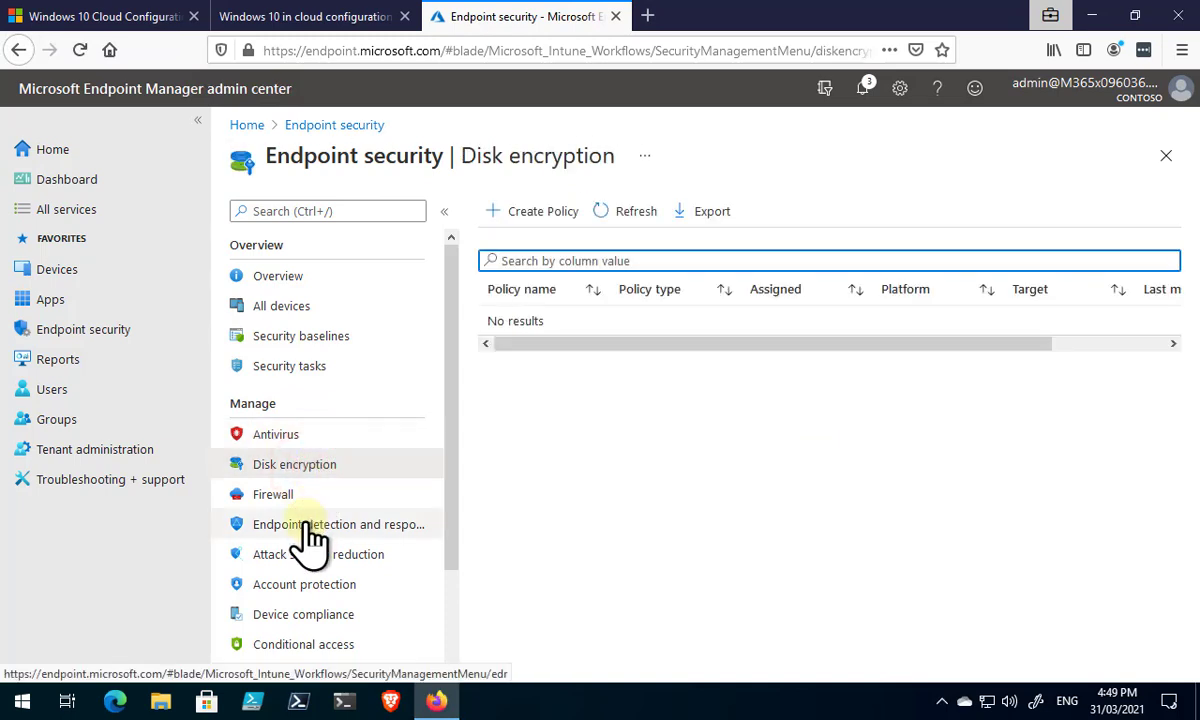
{"action": "left_click", "coordinate": [312, 528]}
{"action": "left_click", "coordinate": [303, 584]}
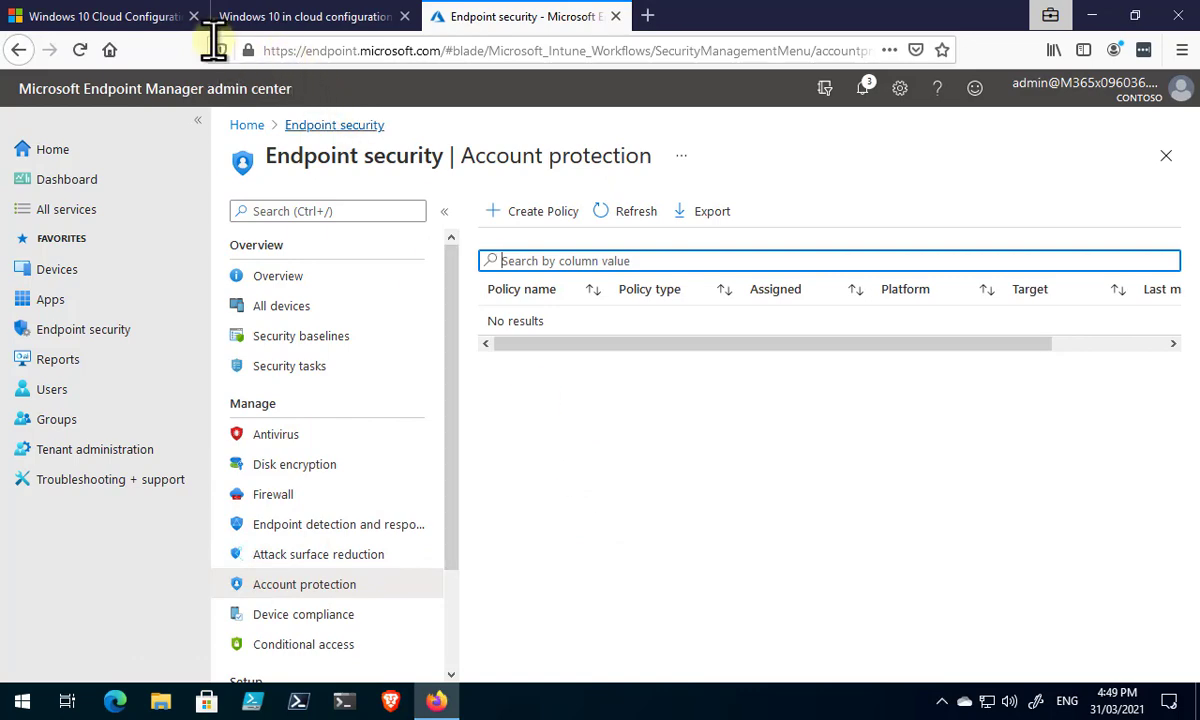
Visit the Windows 10 cloud configuration web page, then the guide PDF at page 11's Autopilot step
{"action": "left_click", "coordinate": [126, 17]}
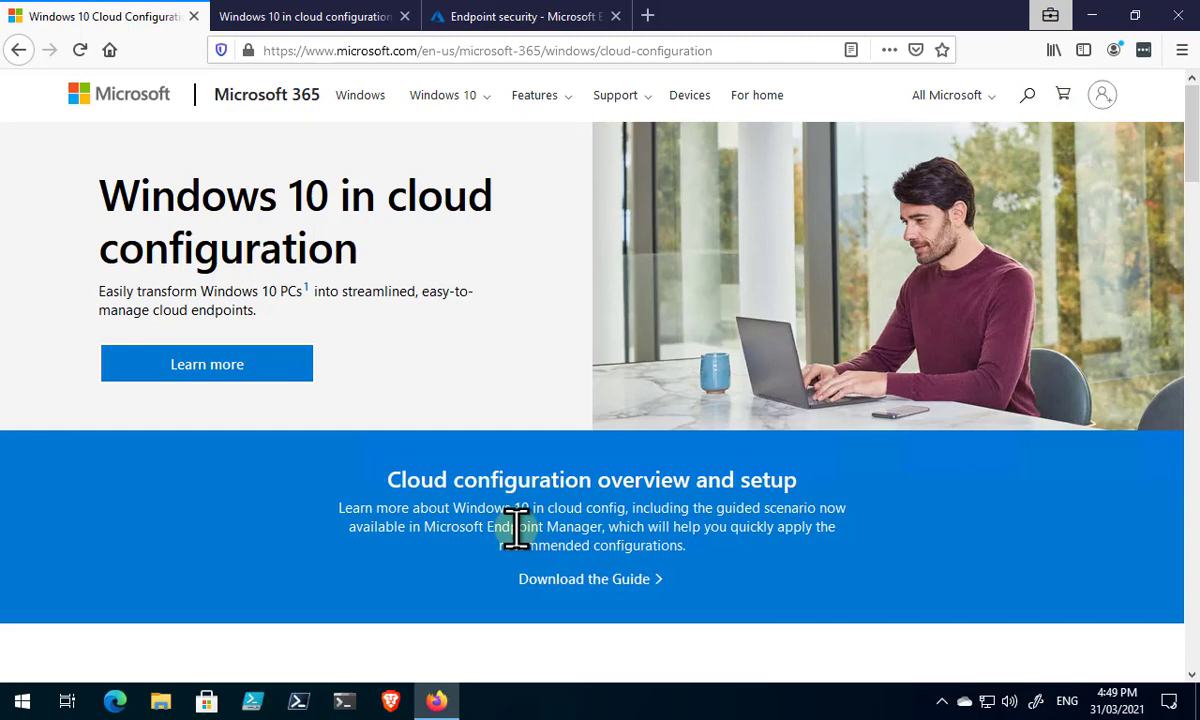
{"action": "left_click", "coordinate": [318, 30]}
{"action": "scroll", "coordinate": [447, 455], "scroll_direction": "down", "scroll_amount": 5}
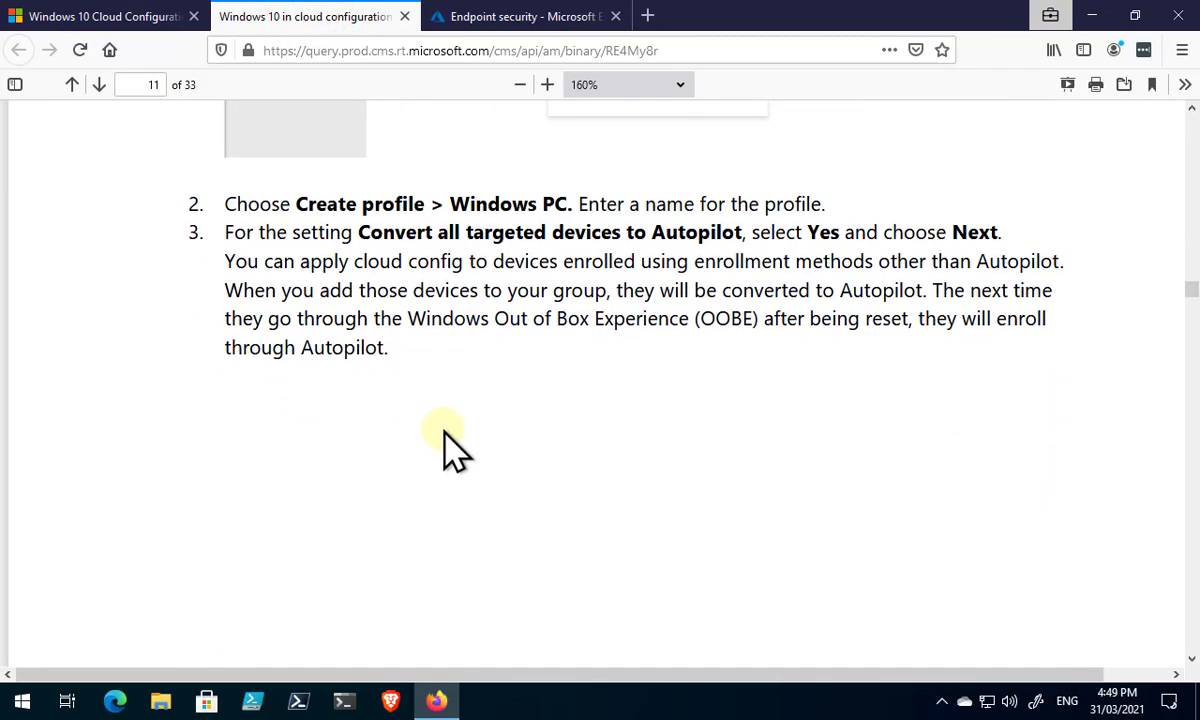
Return to the Contoso home page and scroll to Deploy Windows 10 in cloud configuration
{"action": "left_click", "coordinate": [510, 22]}
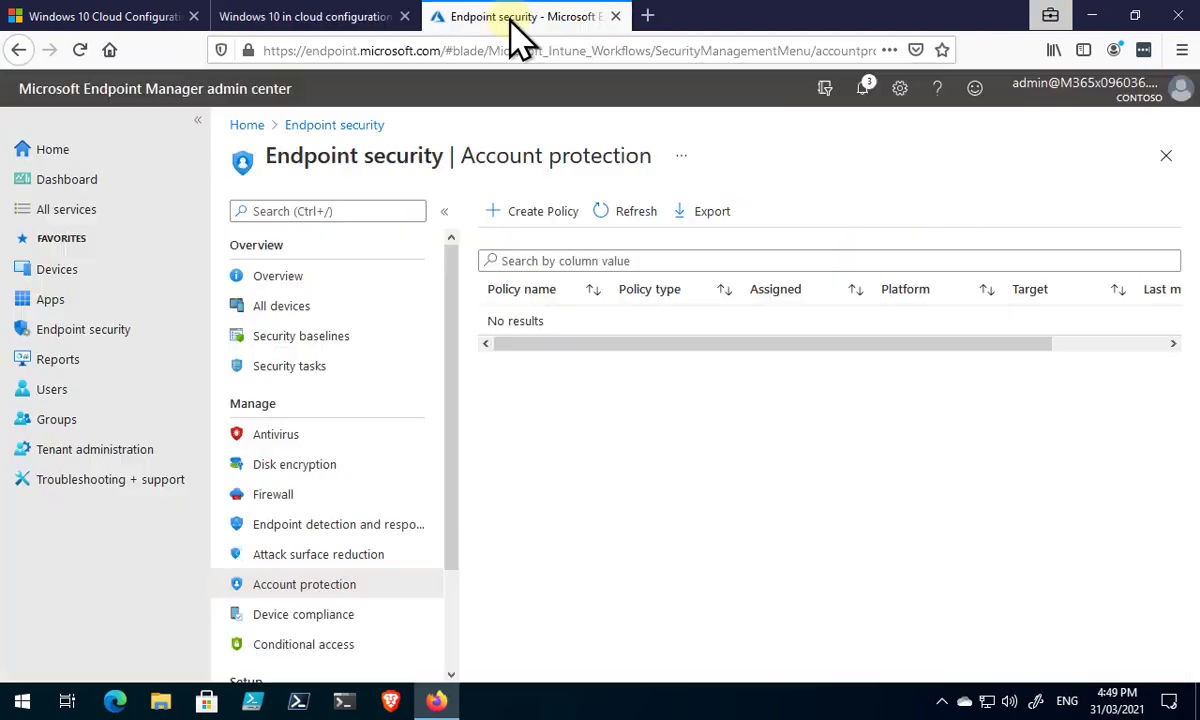
{"action": "left_click", "coordinate": [55, 155]}
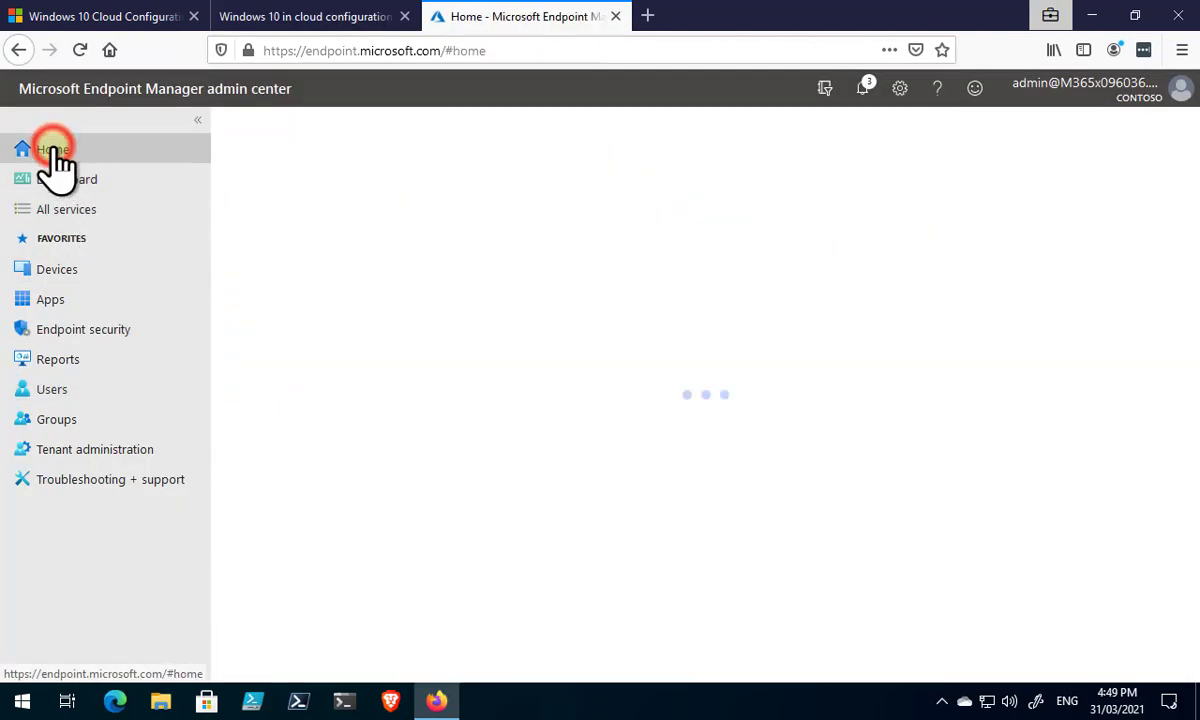
{"action": "scroll", "coordinate": [400, 480], "scroll_direction": "down", "scroll_amount": 3}
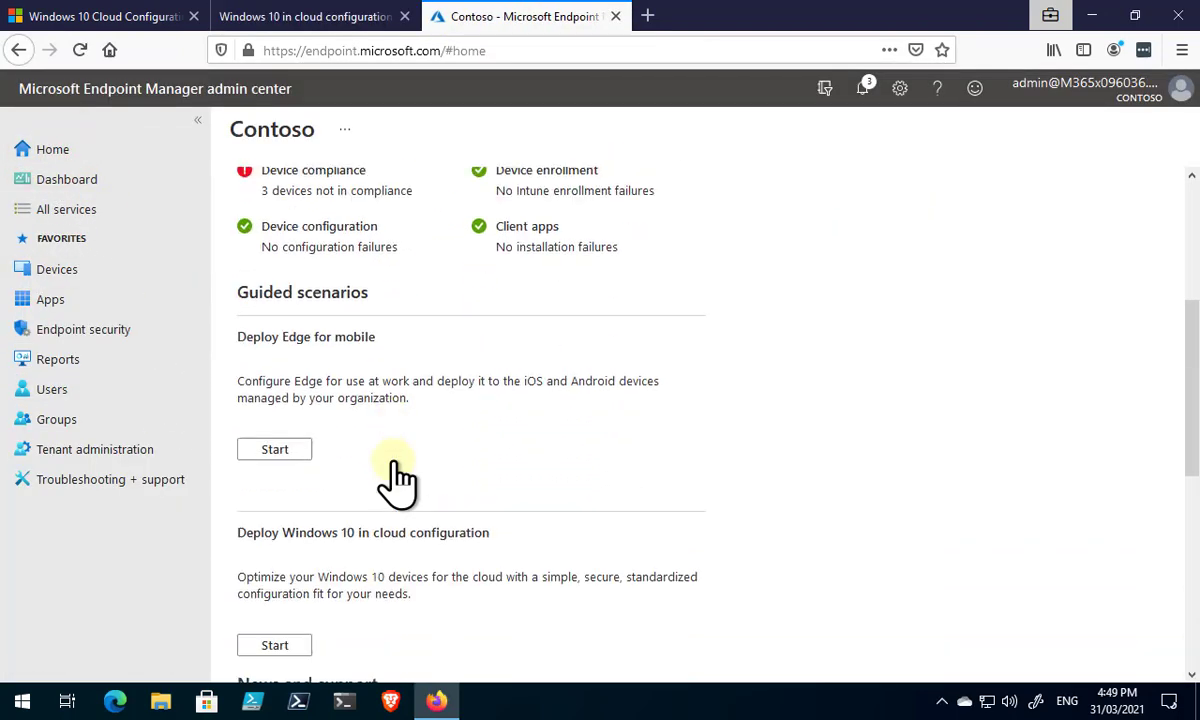
{"action": "scroll", "coordinate": [398, 480], "scroll_direction": "down", "scroll_amount": 3}
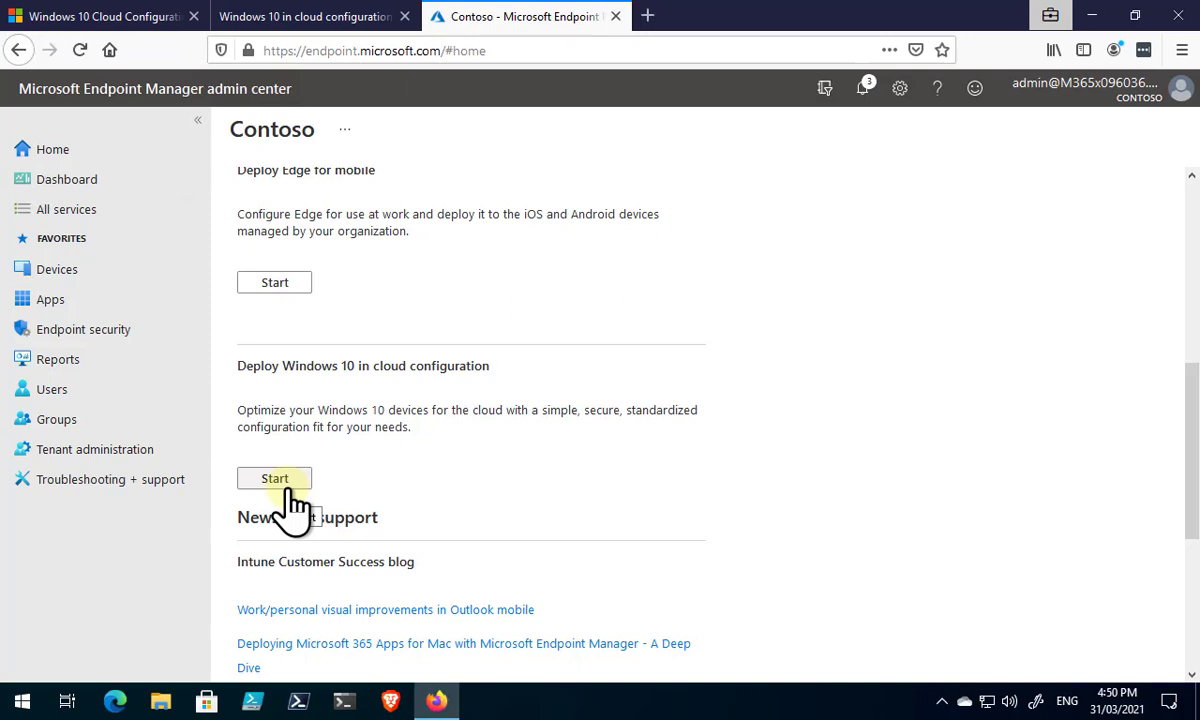
{"action": "scroll", "coordinate": [290, 505], "scroll_direction": "up", "scroll_amount": 4}
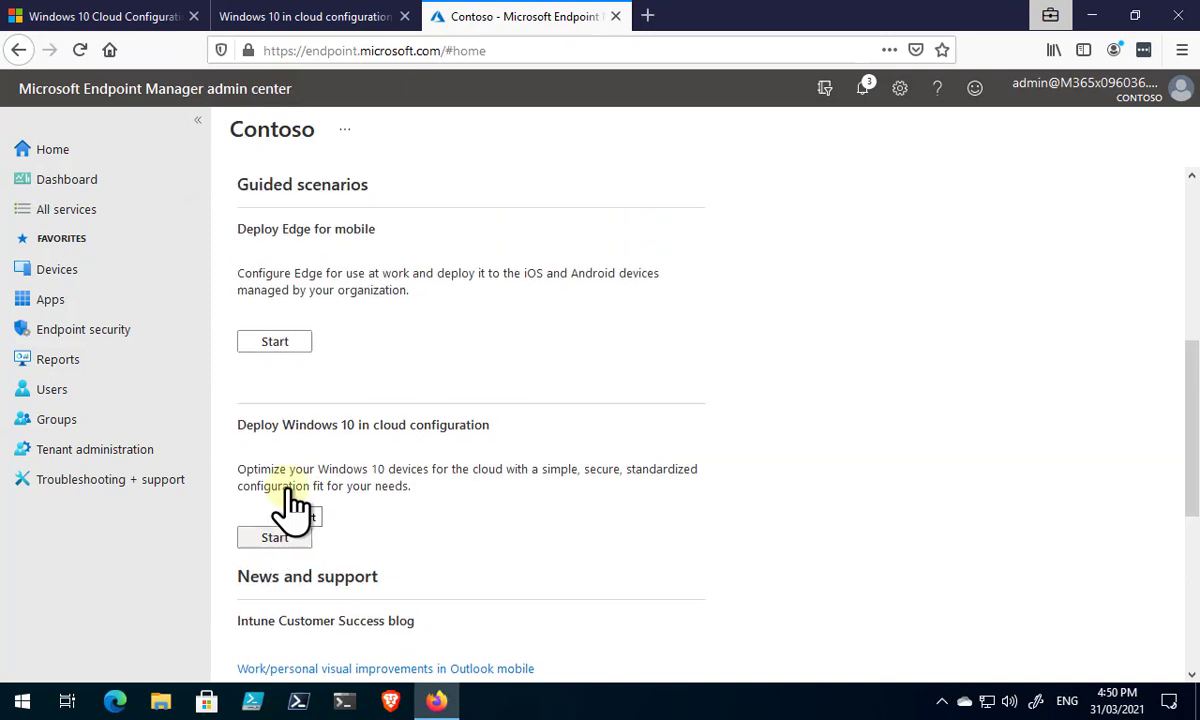
{"action": "scroll", "coordinate": [292, 504], "scroll_direction": "up", "scroll_amount": 1}
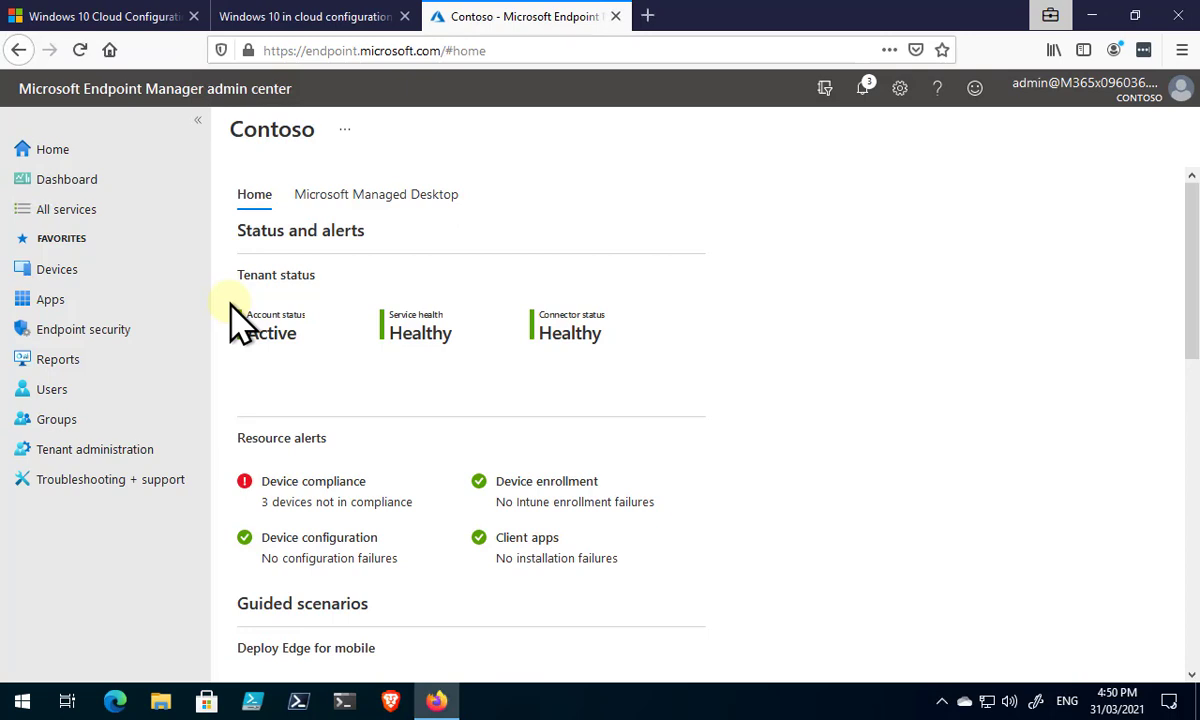
{"action": "scroll", "coordinate": [428, 430], "scroll_direction": "down", "scroll_amount": 4}
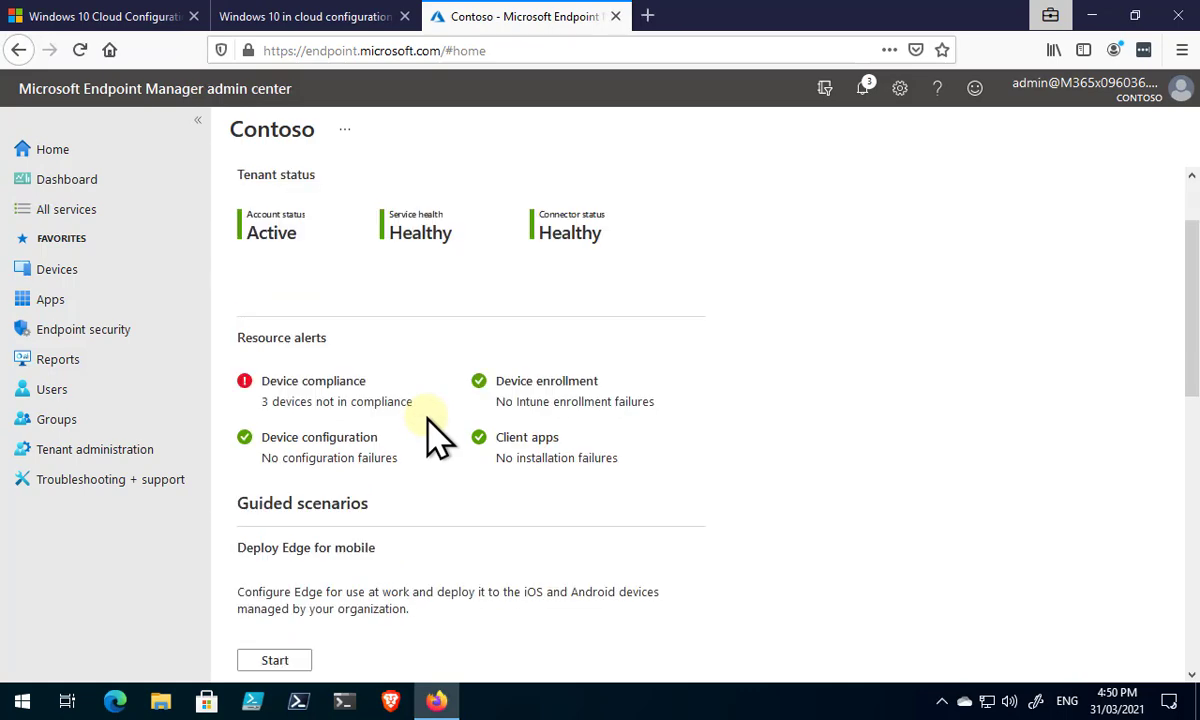
{"action": "scroll", "coordinate": [428, 430], "scroll_direction": "down", "scroll_amount": 2}
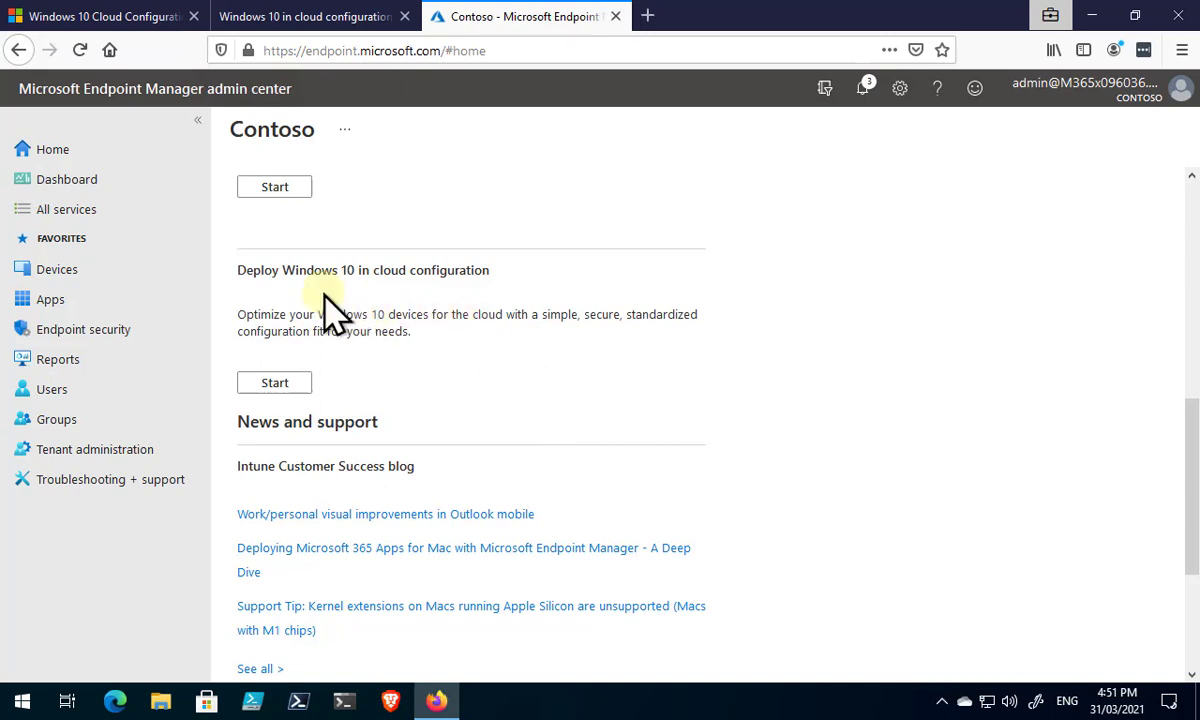
Advance the guide PDF to page 12's OOBE settings table, then return to Endpoint Manager home
{"action": "left_click", "coordinate": [122, 18]}
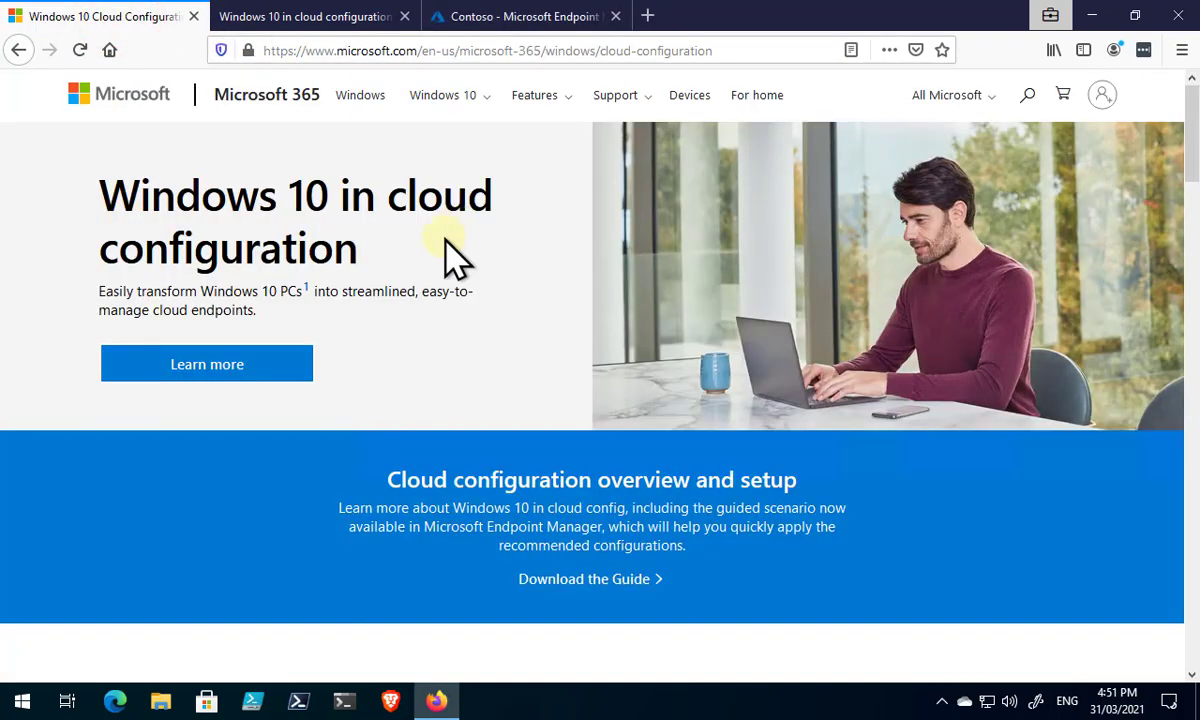
{"action": "left_click", "coordinate": [312, 20]}
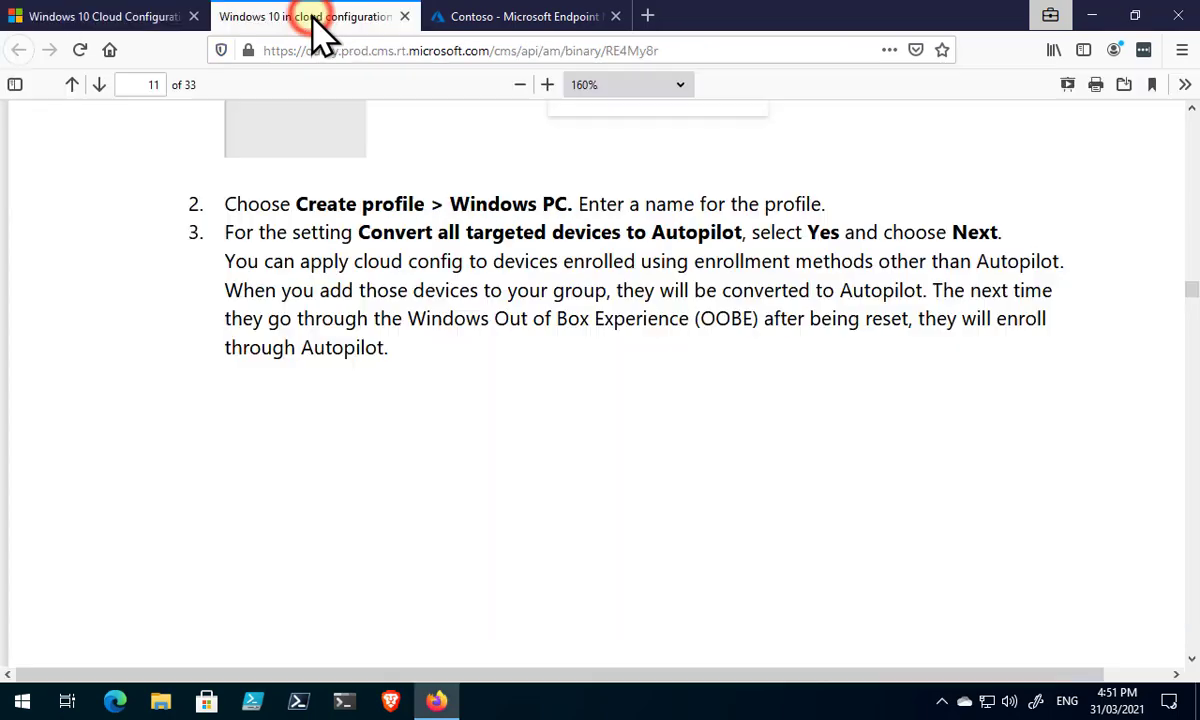
{"action": "scroll", "coordinate": [485, 425], "scroll_direction": "down", "scroll_amount": 5}
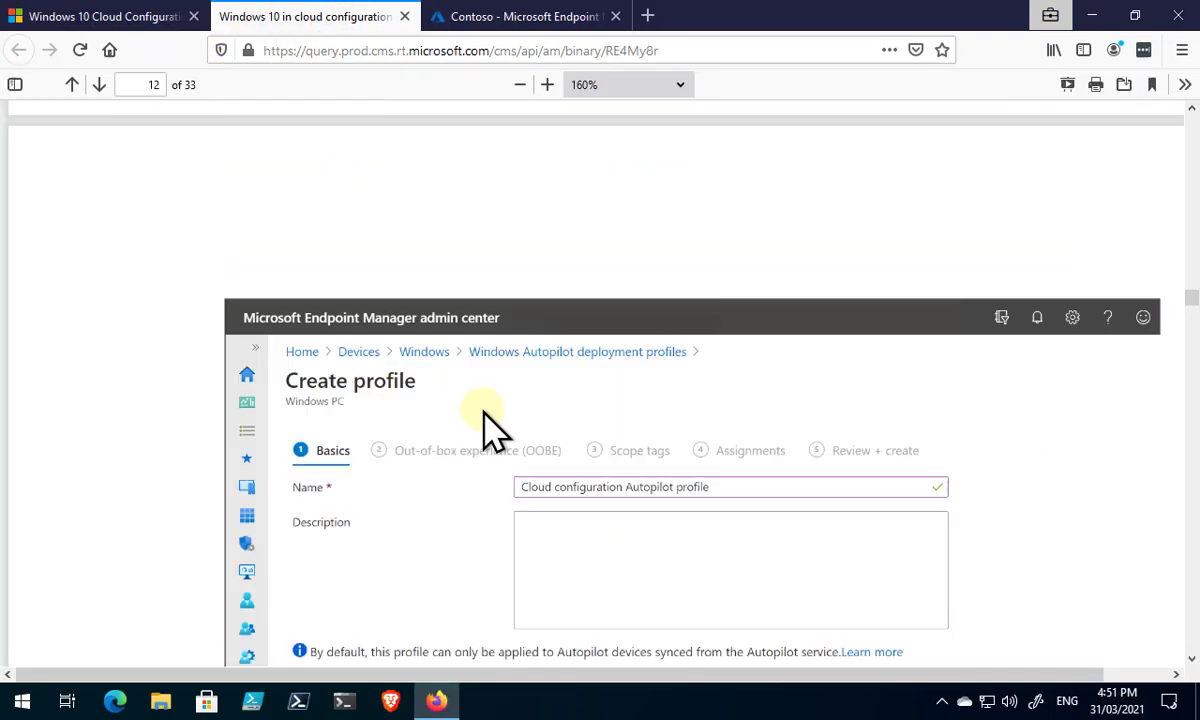
{"action": "scroll", "coordinate": [488, 427], "scroll_direction": "down", "scroll_amount": 6}
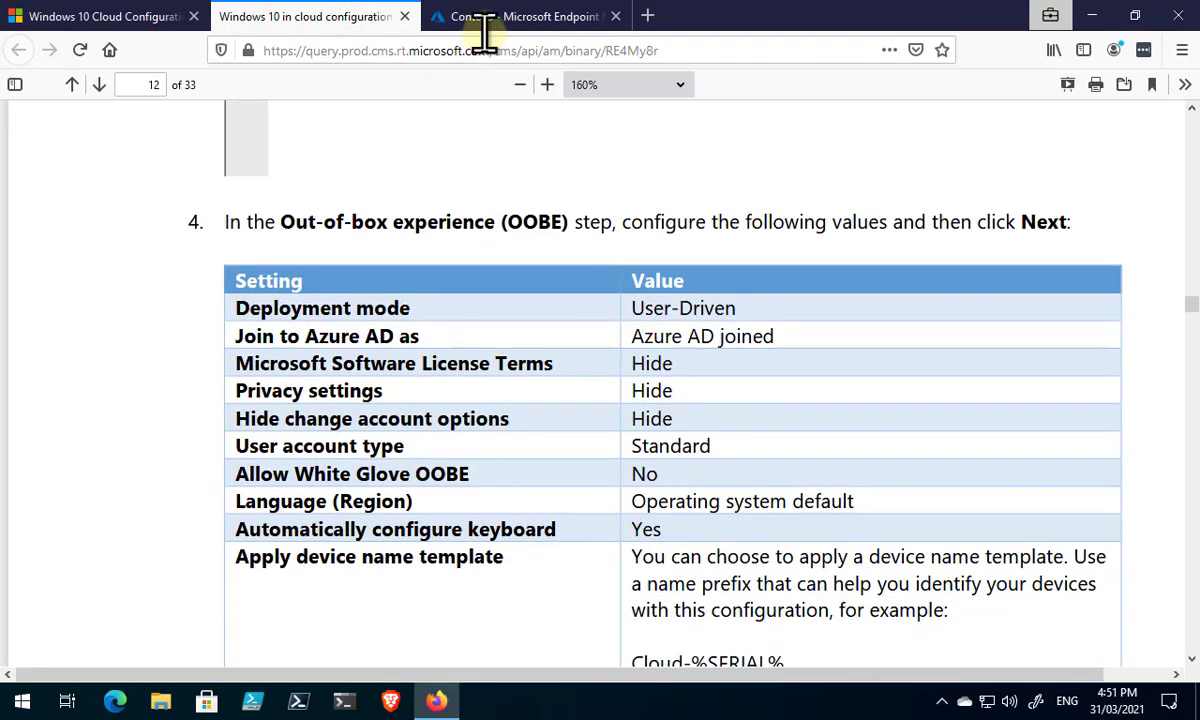
{"action": "left_click", "coordinate": [490, 20]}
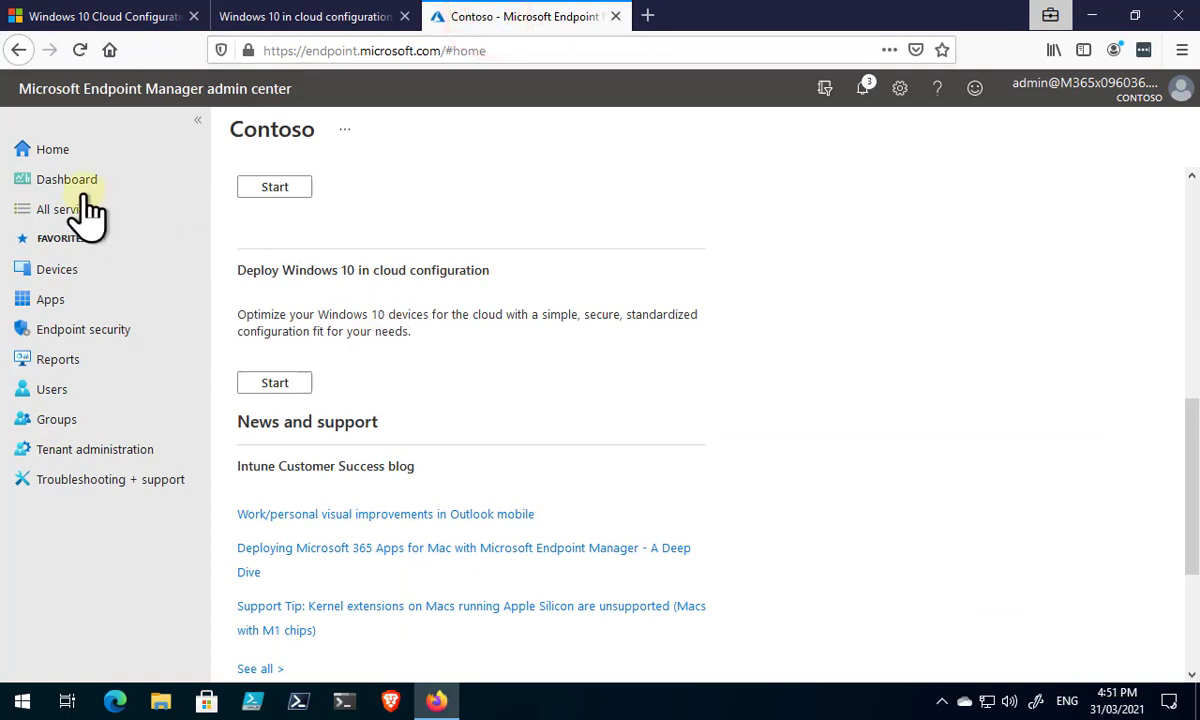
Show the Devices compliance policies list with the assigned Win10incloud Windows 10 policy
{"action": "left_click", "coordinate": [57, 145]}
{"action": "left_click", "coordinate": [76, 270]}
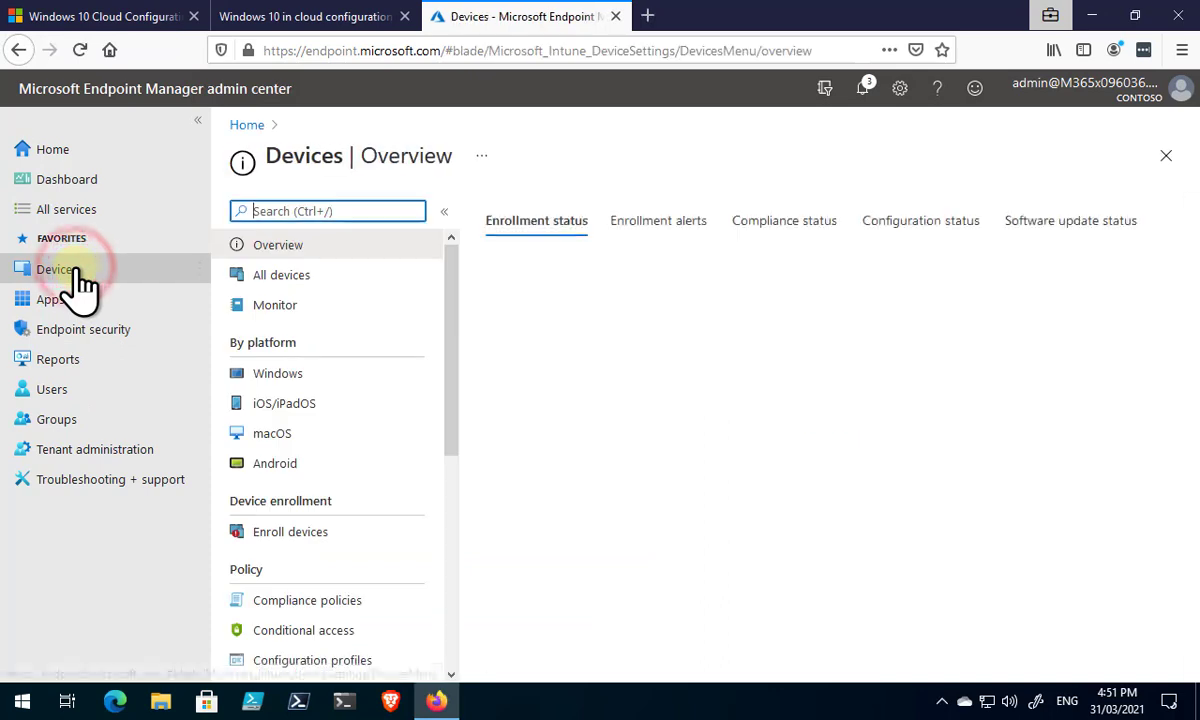
{"action": "left_click", "coordinate": [318, 610]}
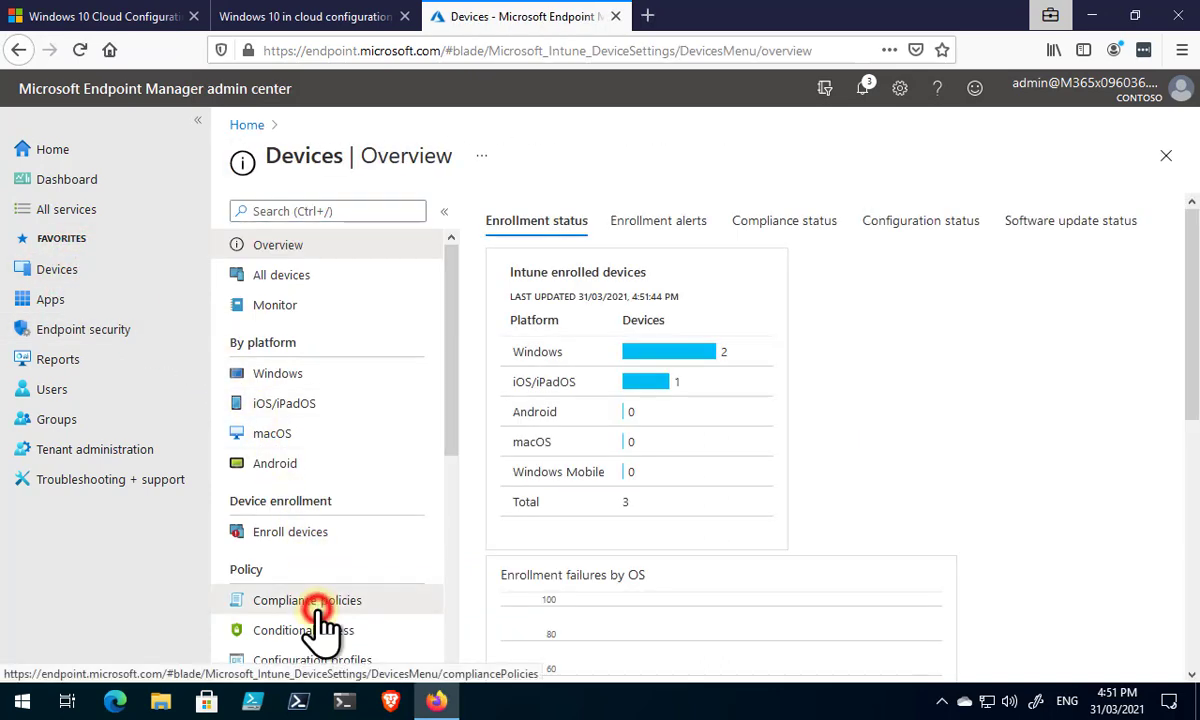